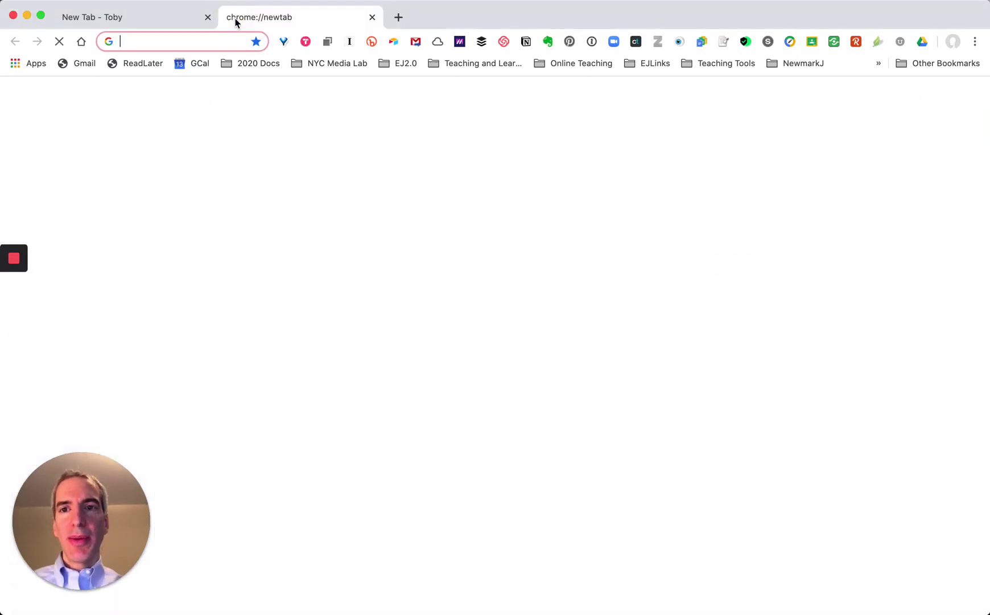
Go to slido.com in a new tab to reach the account's Events list
text(sli.do/events)
key(Return)
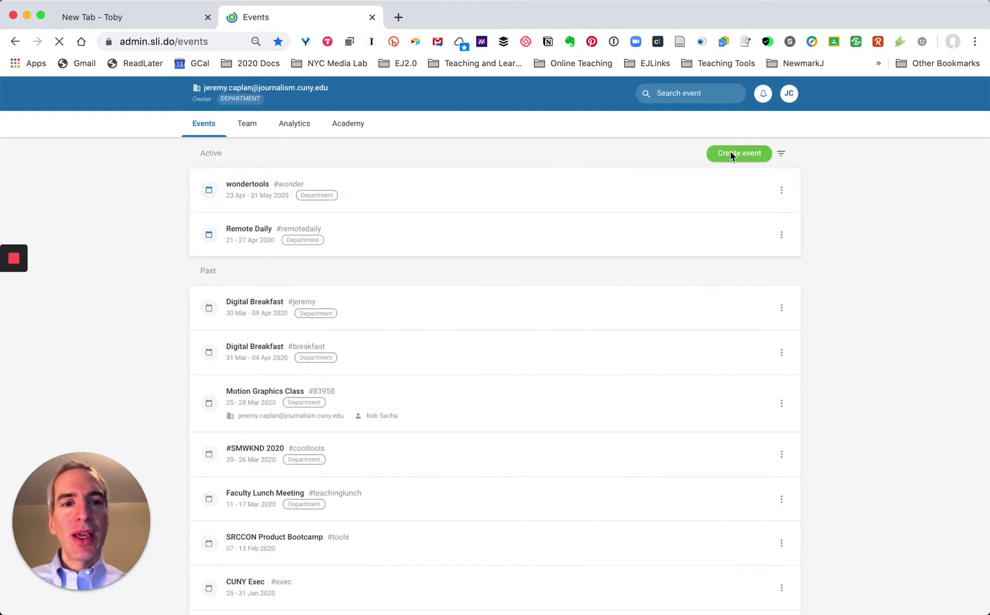
Start a new event named 'Quick Meeting' with the event code howdy
click(733, 156)
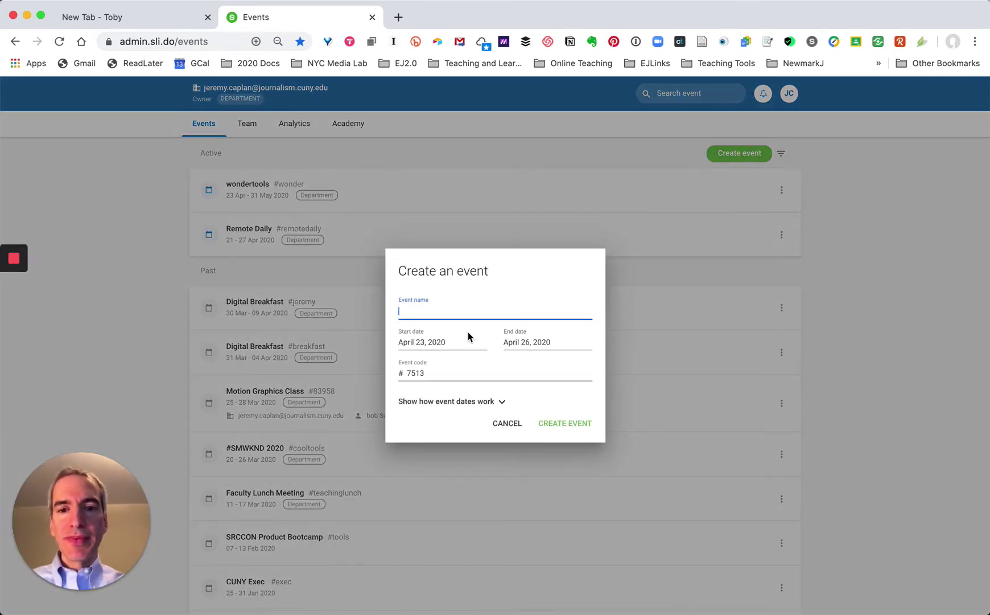
text(Quick )
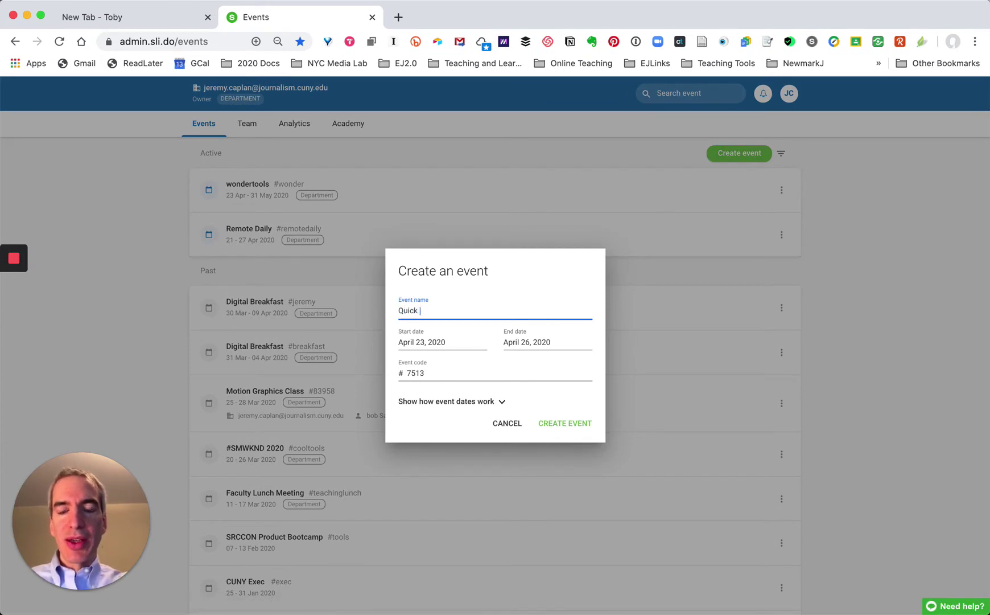
text(Meeting)
double_click(436, 371)
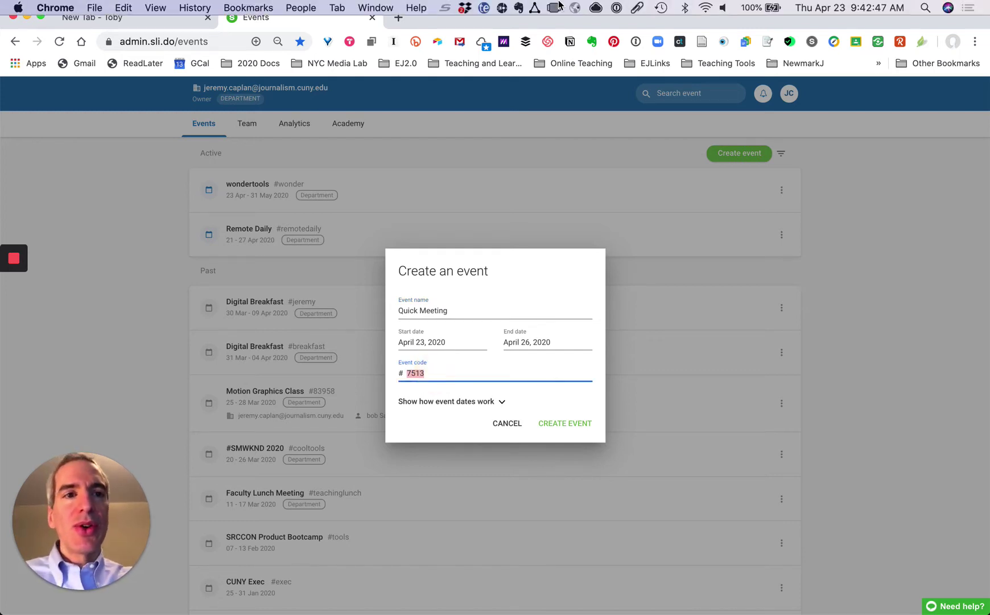
key(BackSpace)
text(jeremy)
key(BackSpace)
key(BackSpace)
key(BackSpace)
key(BackSpace)
key(BackSpace)
key(BackSpace)
text(Thursday)
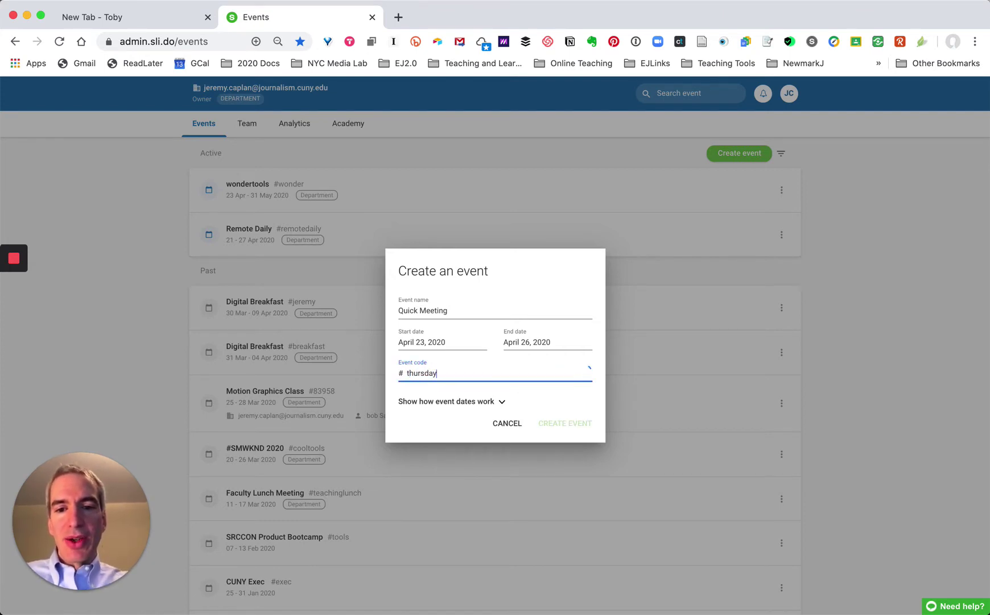
key(BackSpace)
key(BackSpace)
key(BackSpace)
key(BackSpace)
key(BackSpace)
key(BackSpace)
key(BackSpace)
key(BackSpace)
text(quic)
key(BackSpace)
key(BackSpace)
key(BackSpace)
key(BackSpace)
text(howdy)
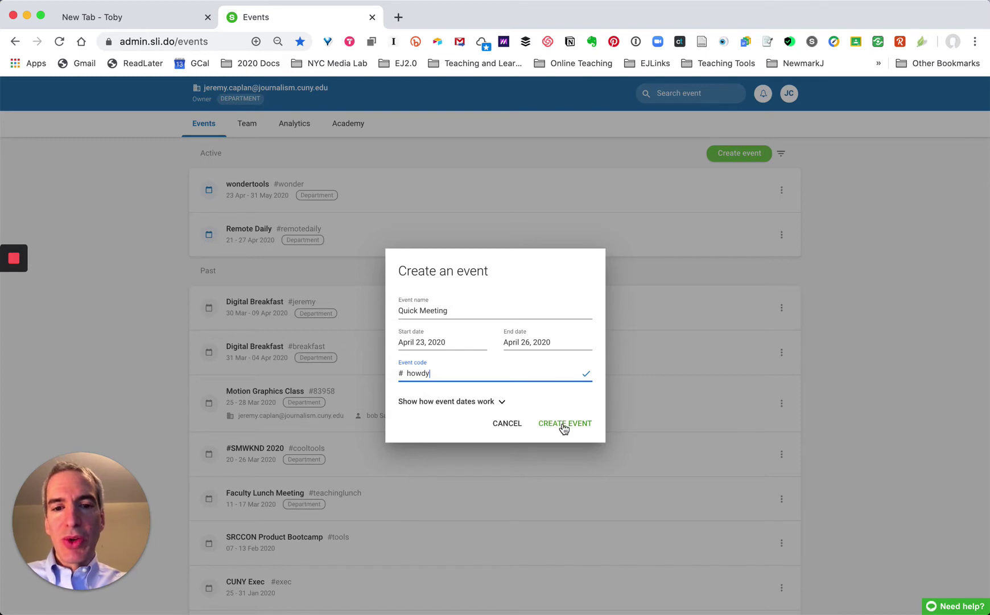
Set the event's end date to April 30, 2020 and create it
click(533, 340)
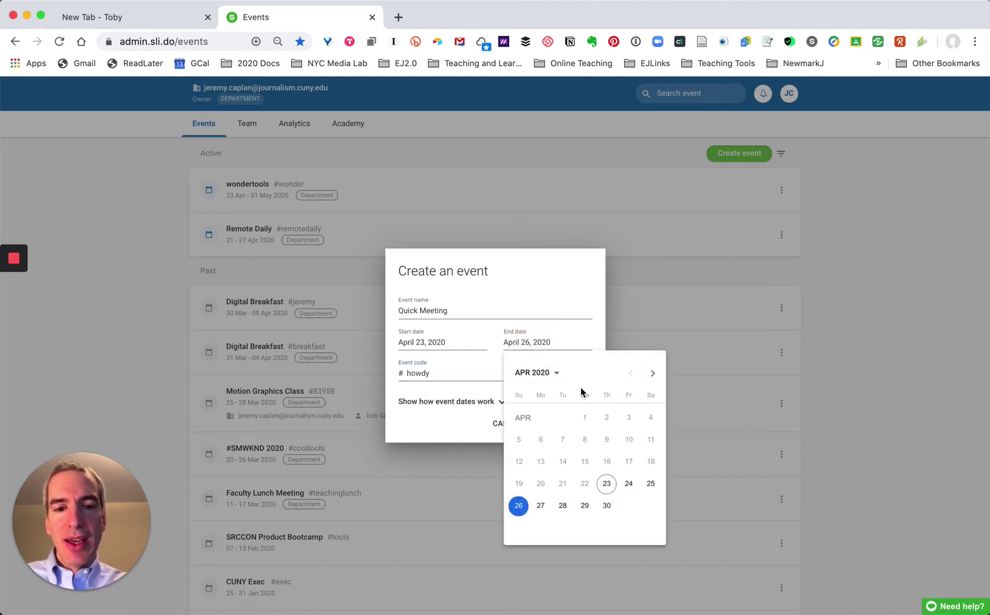
click(609, 507)
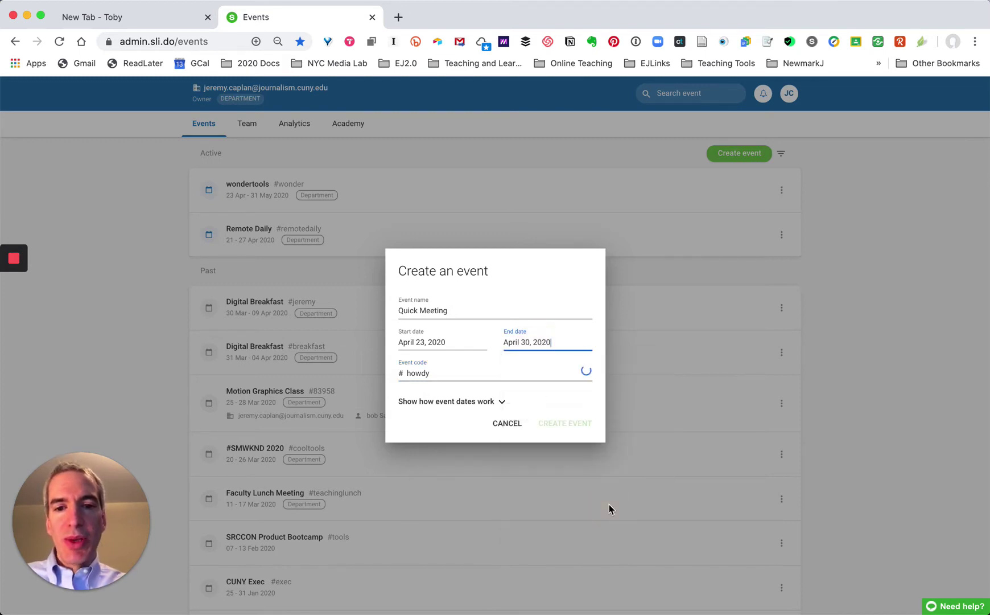
click(565, 423)
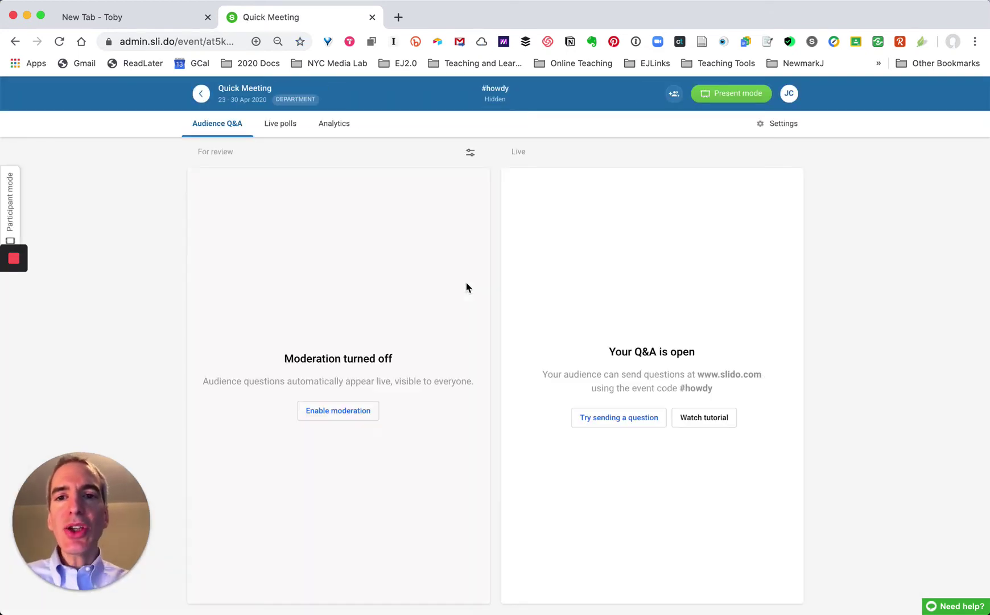
Add a word cloud poll asking 'How do you feel today?' with multiple answers allowed
click(286, 131)
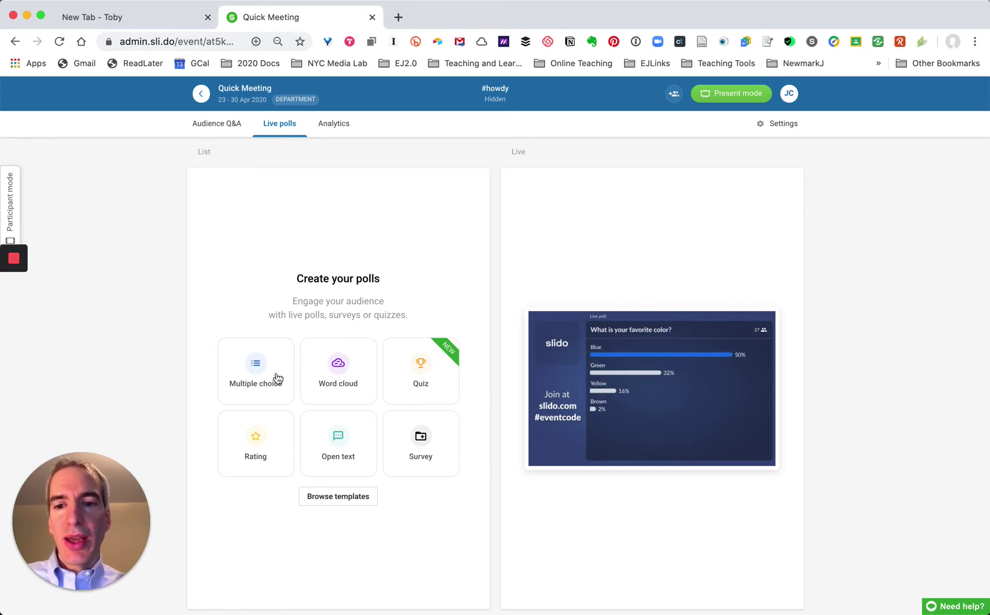
click(343, 379)
text(How do you feel o)
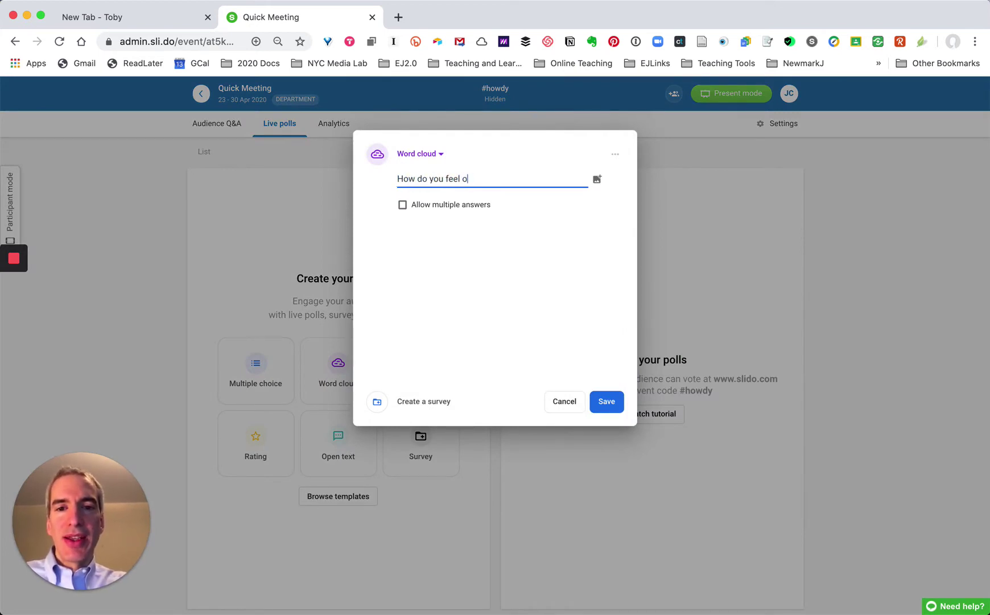
key(BackSpace)
text(today?)
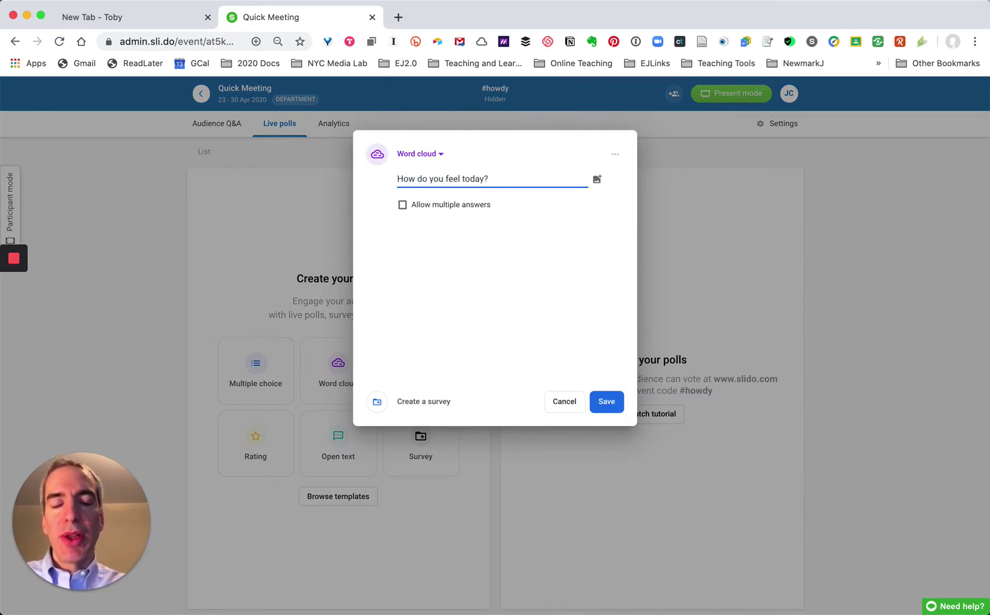
click(403, 206)
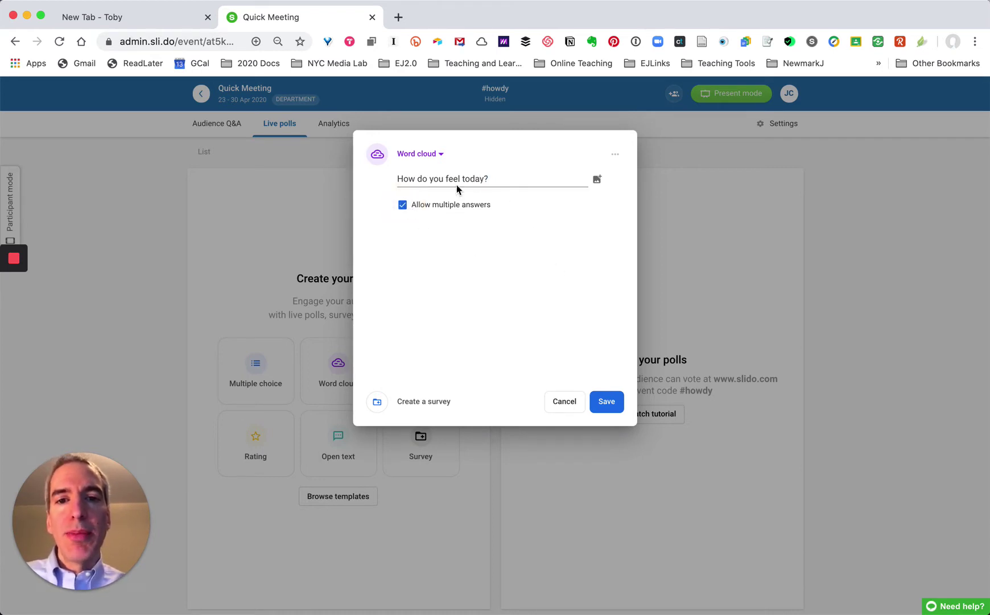
Prefix the question with 'In ONE word,' (lowercase 'how') and save the poll
click(398, 178)
text(In )
text(ONE word,)
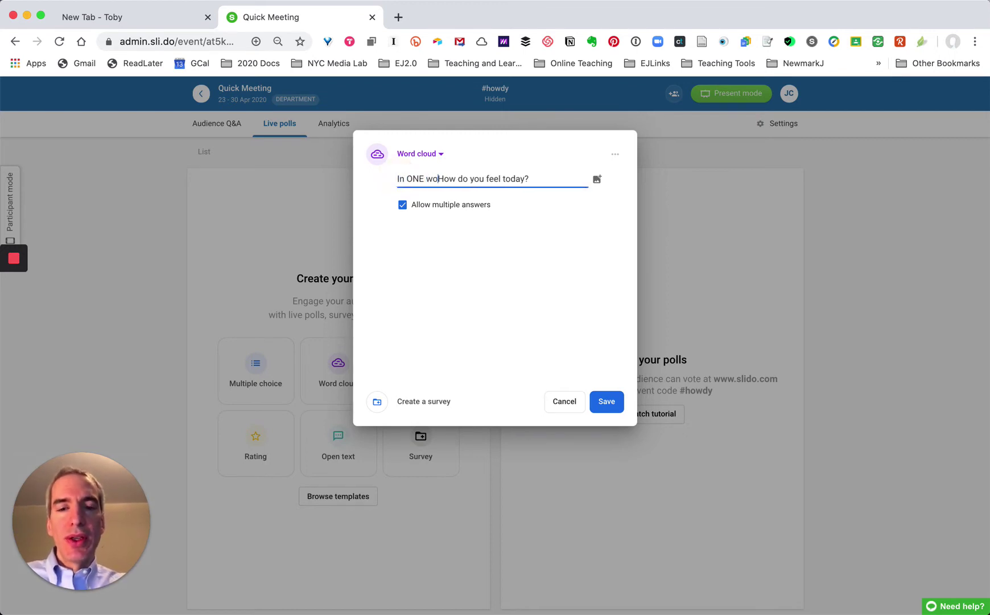
key(Delete)
text(h)
click(605, 404)
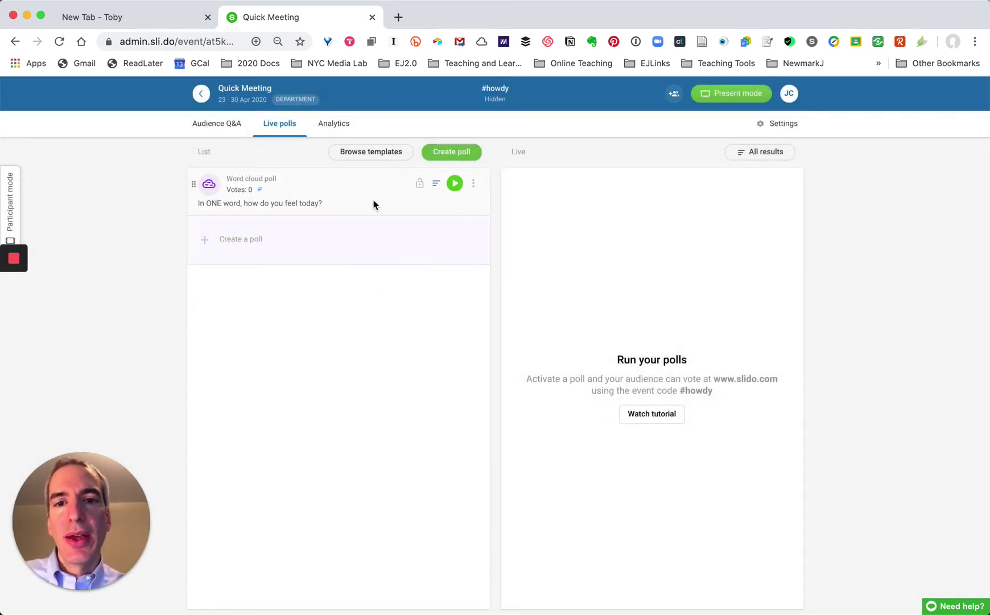
Create an open text poll asking 'What subject has been UNDERcovered as a result of the current crisis?'
click(441, 152)
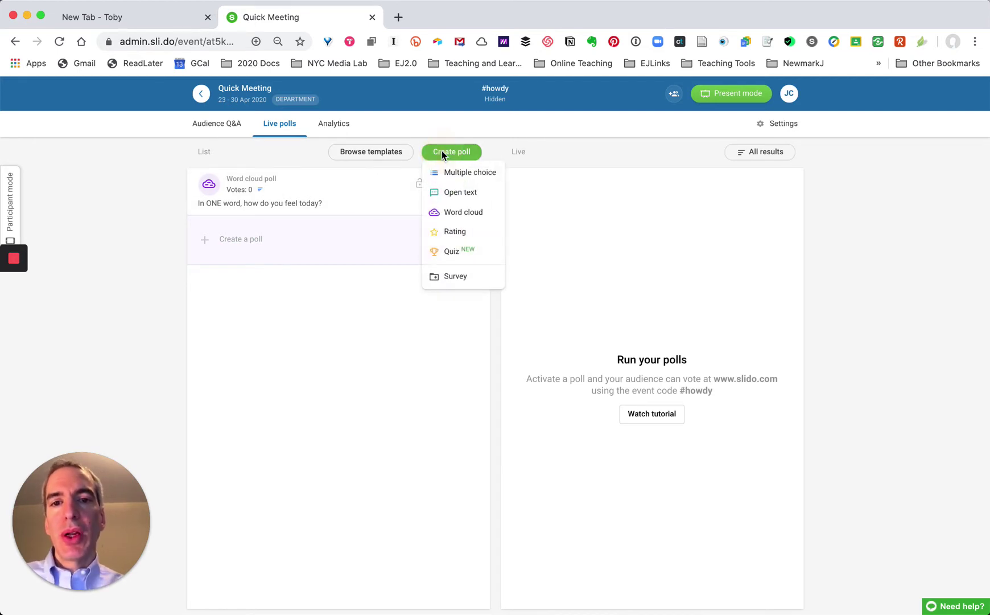
click(448, 194)
click(448, 194)
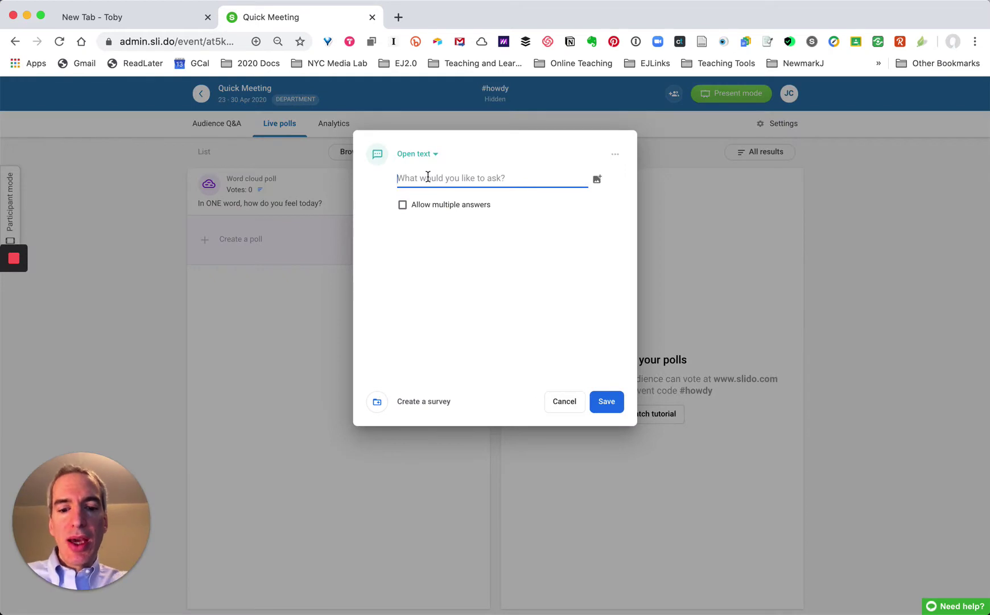
text(What)
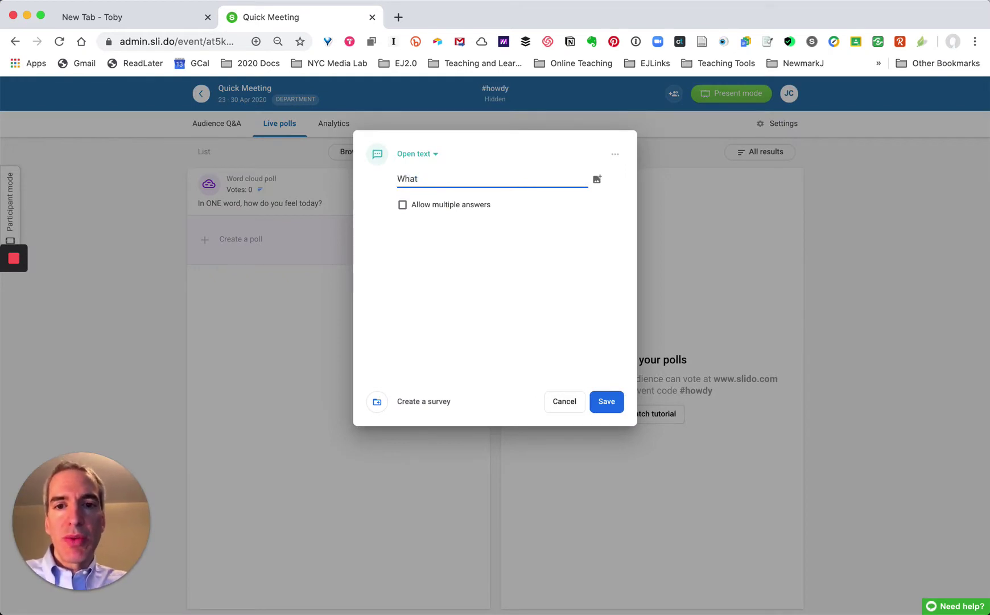
text( subject has)
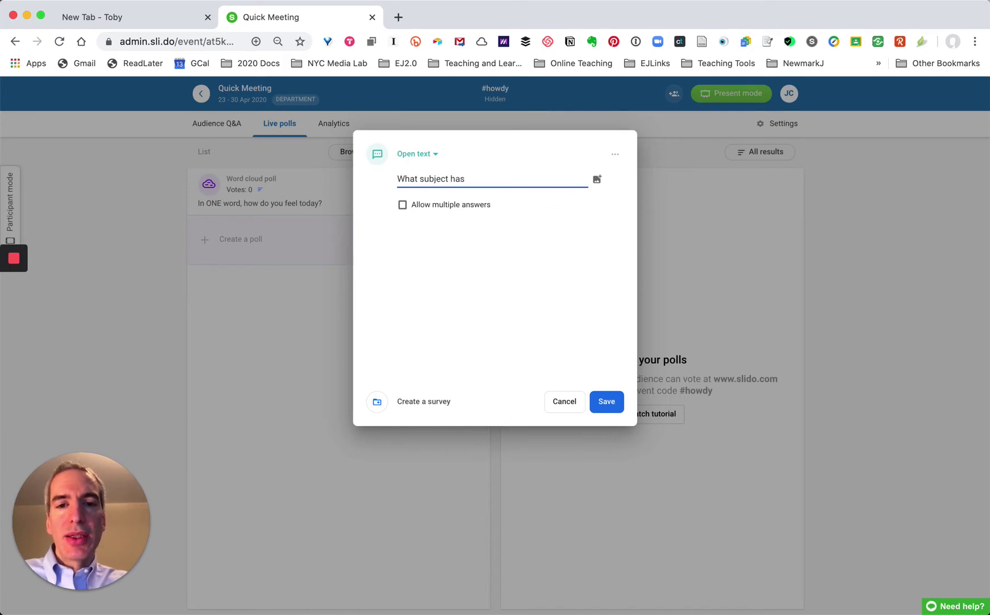
text( been und)
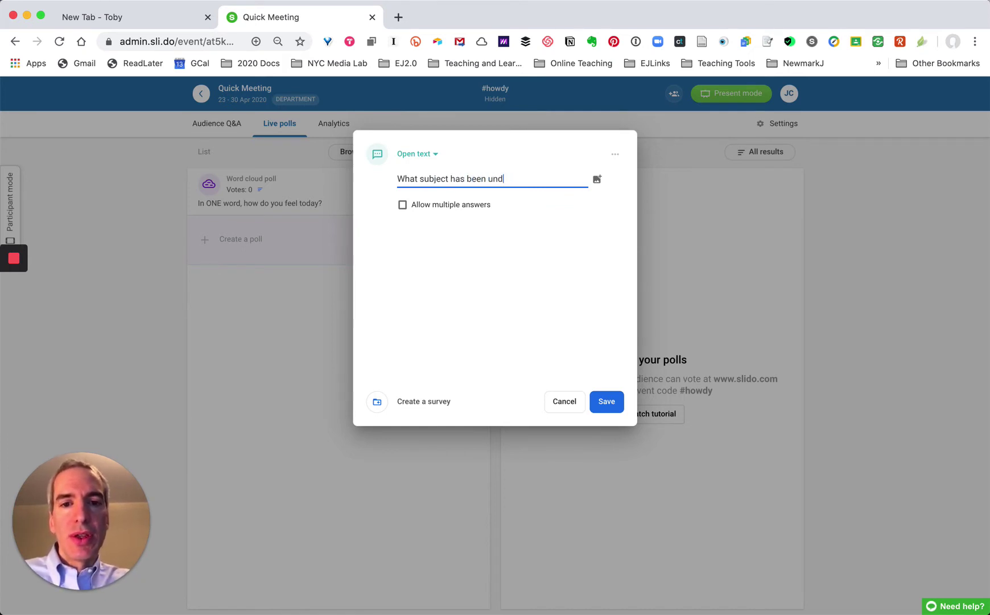
key(BackSpace)
key(BackSpace)
key(BackSpace)
text(ubject has been )
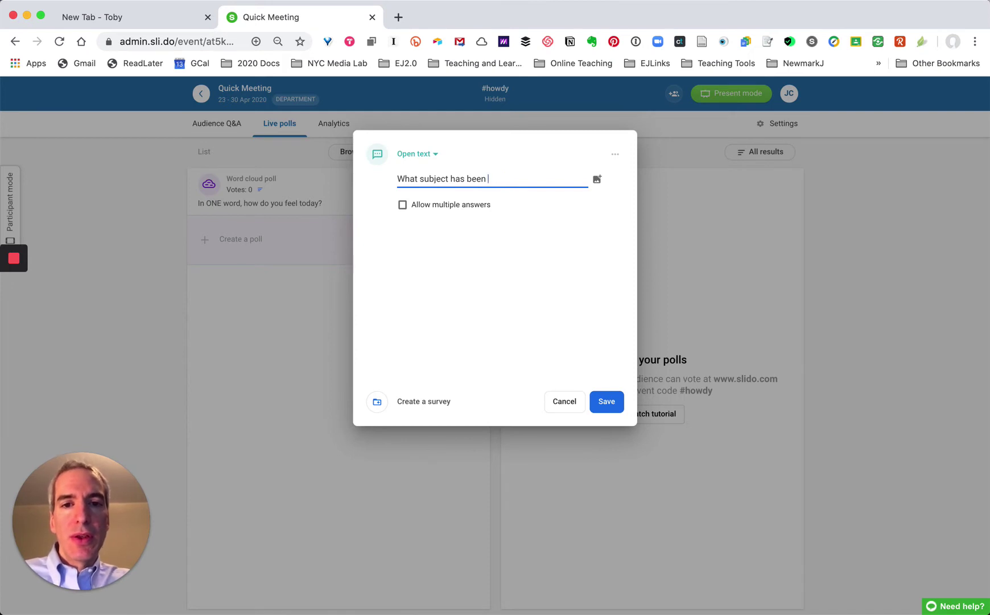
text(UNDERcovered)
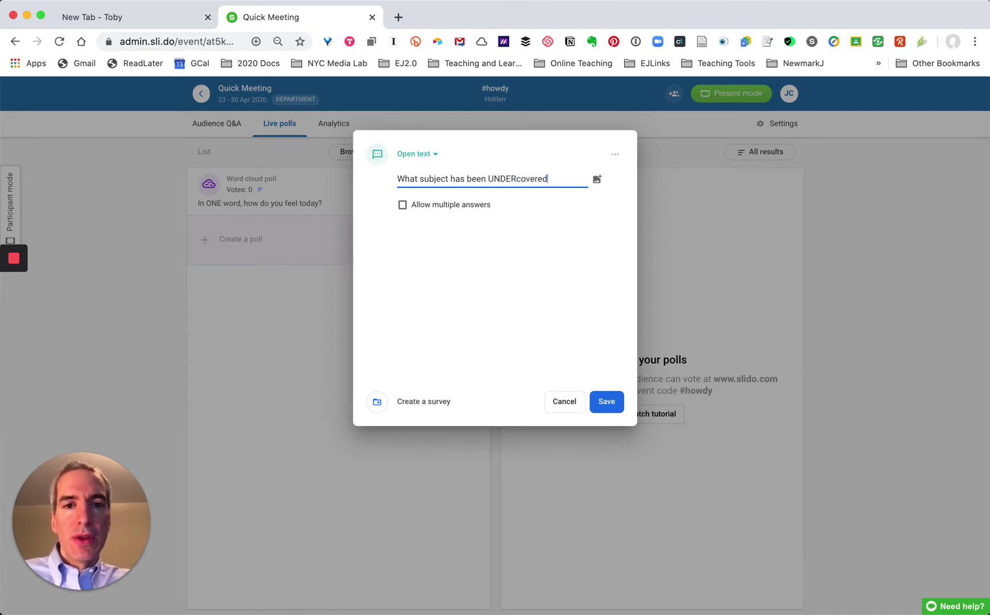
text( as a result of t)
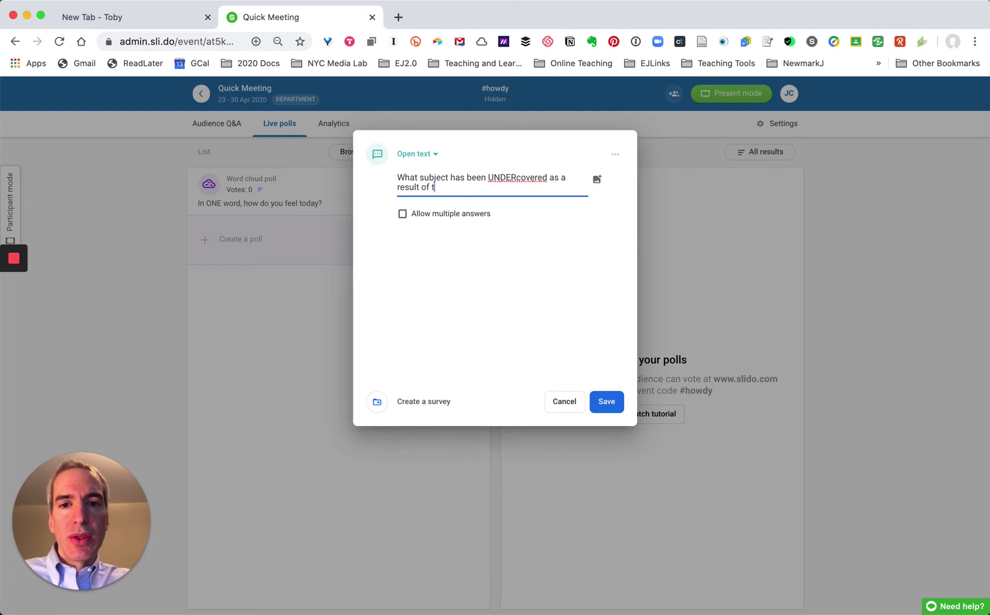
text(he current ciriss)
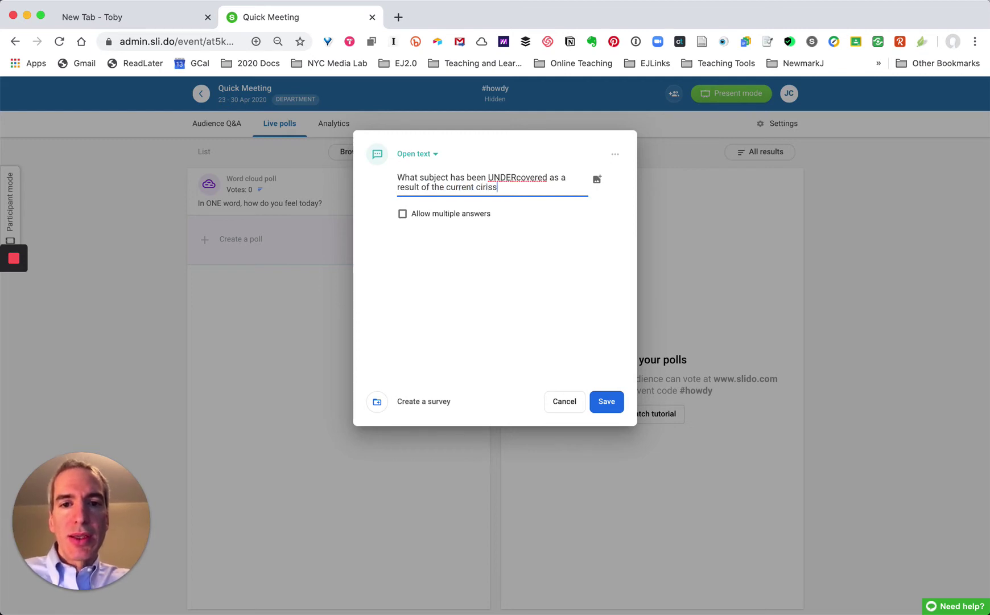
key(BackSpace)
key(BackSpace)
key(BackSpace)
key(BackSpace)
key(BackSpace)
text(risis?)
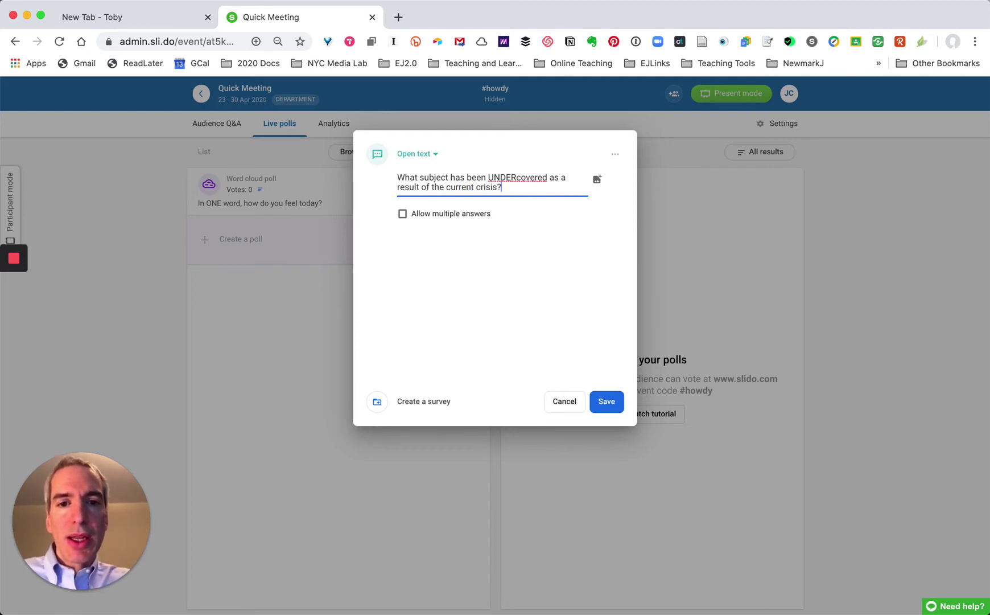
Allow multiple answers, hyphenate 'UNDER-covered', and save the poll
click(402, 214)
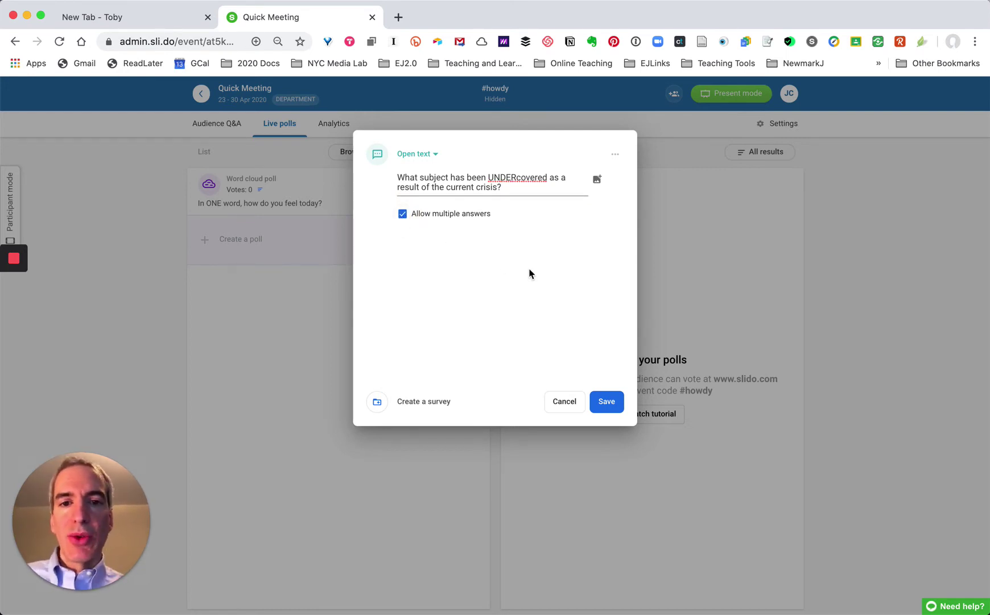
click(517, 178)
text(-)
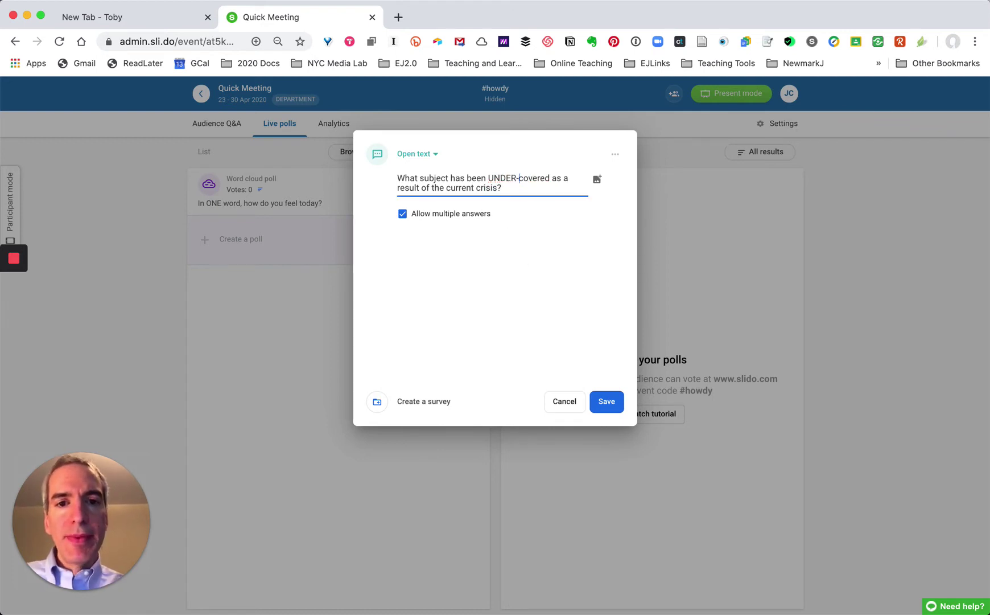
click(607, 401)
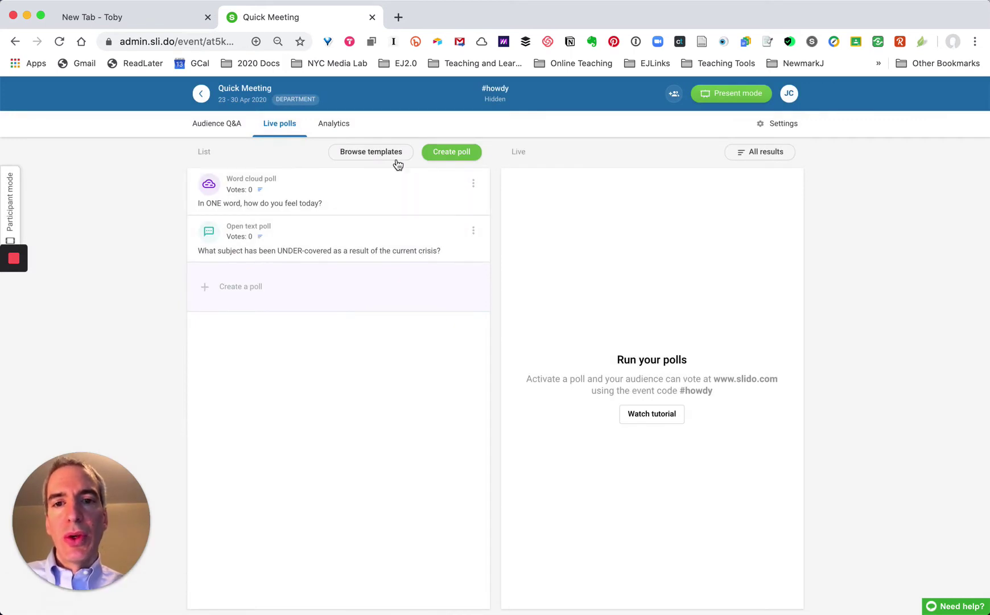
Create an open text poll asking 'What question is most prominently on your mind at the moment'
click(445, 152)
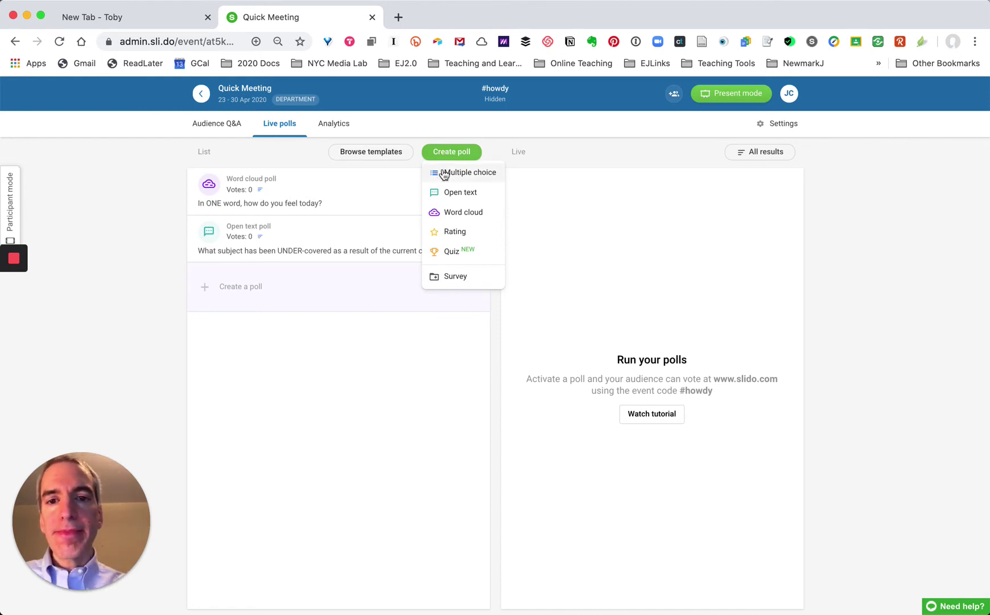
click(444, 193)
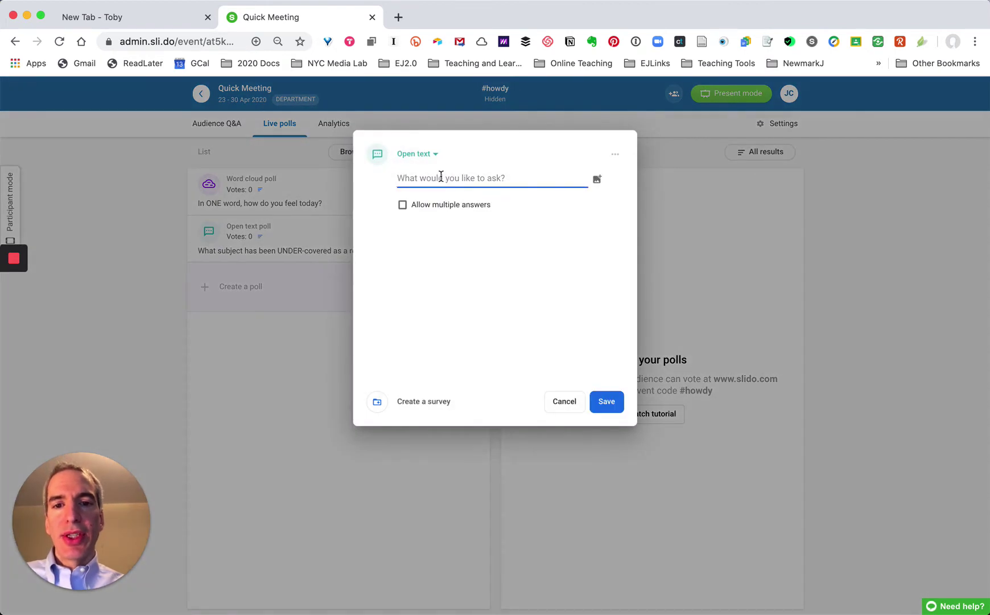
click(441, 177)
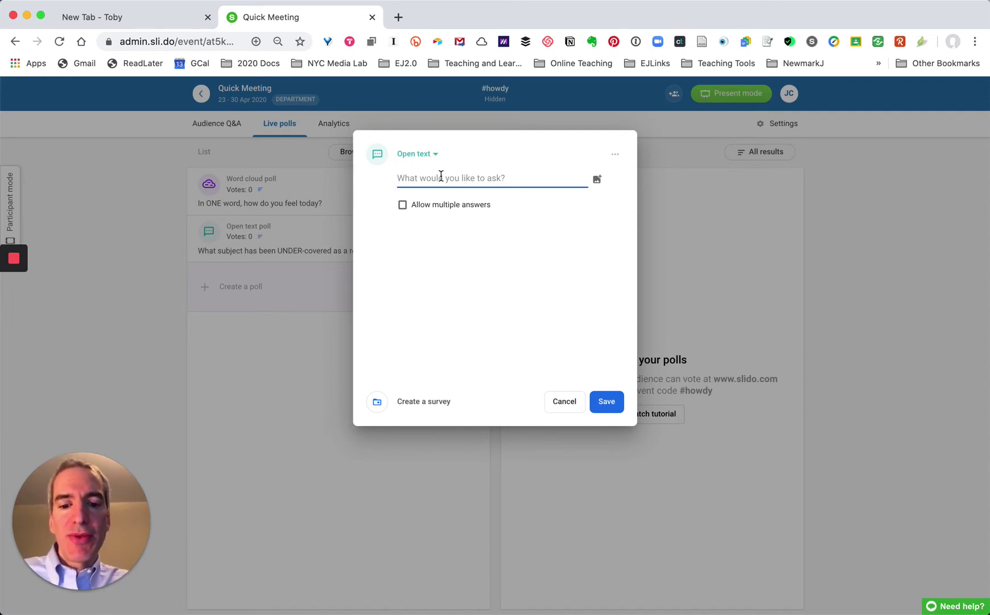
text(What )
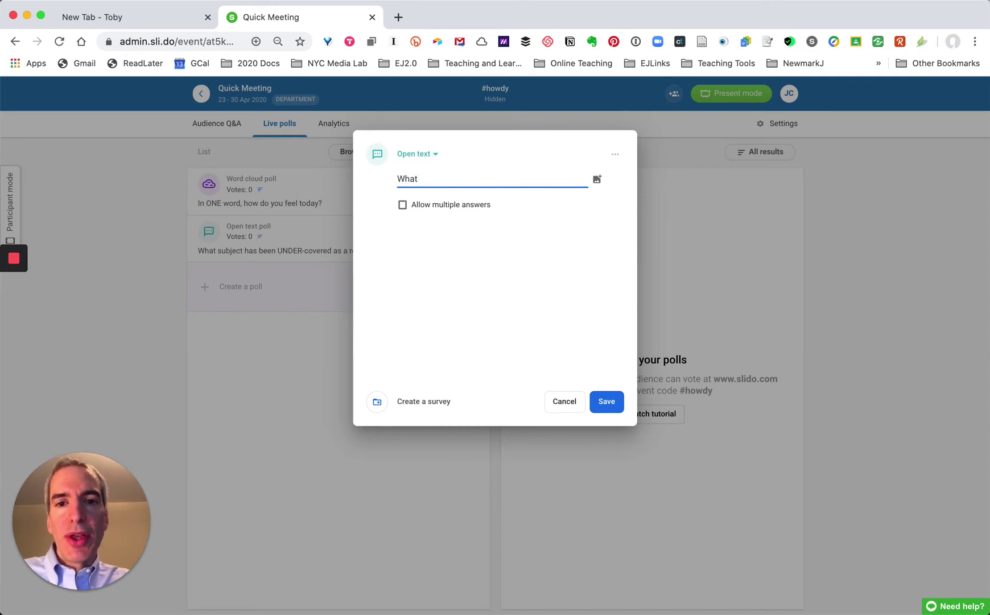
text(question need)
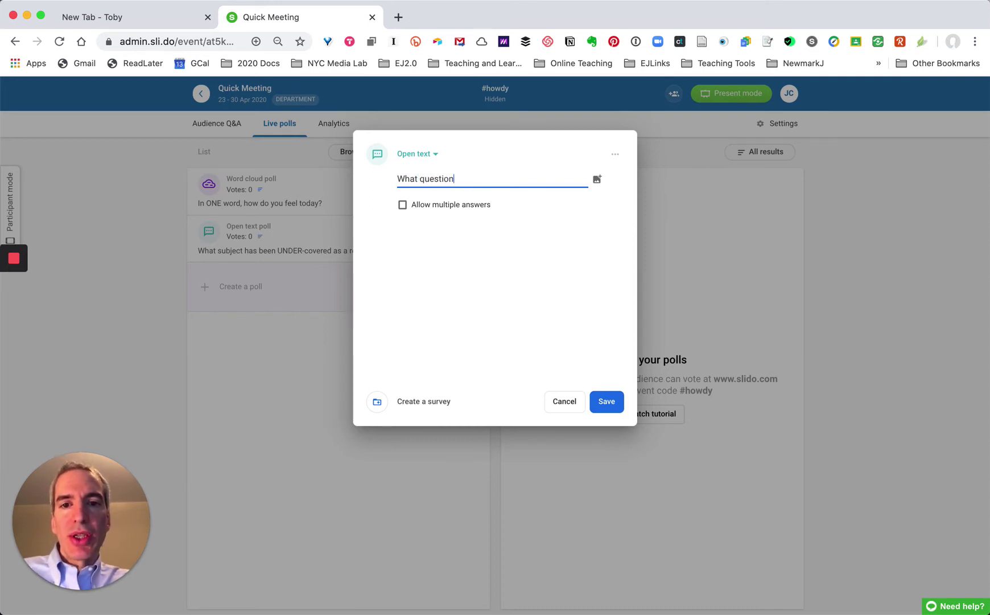
key(BackSpace)
key(BackSpace)
key(BackSpace)
key(BackSpace)
key(BackSpace)
text(is most)
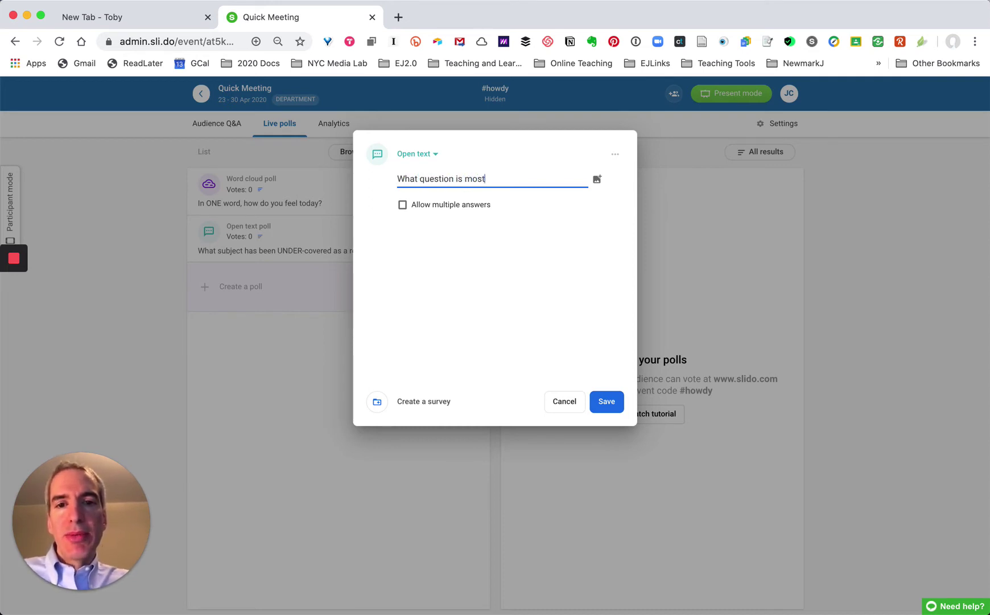
text( promin)
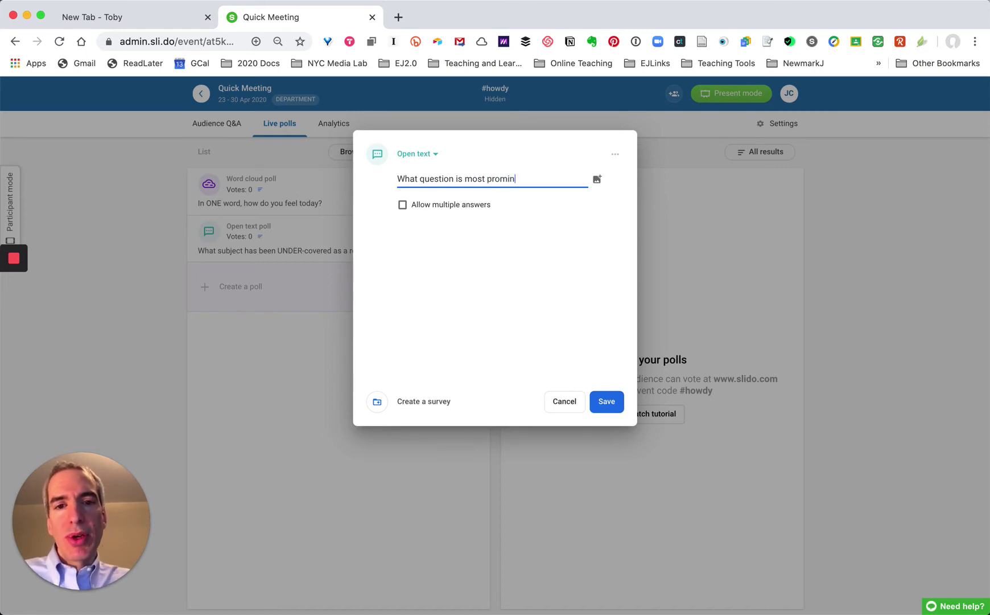
text(ently on )
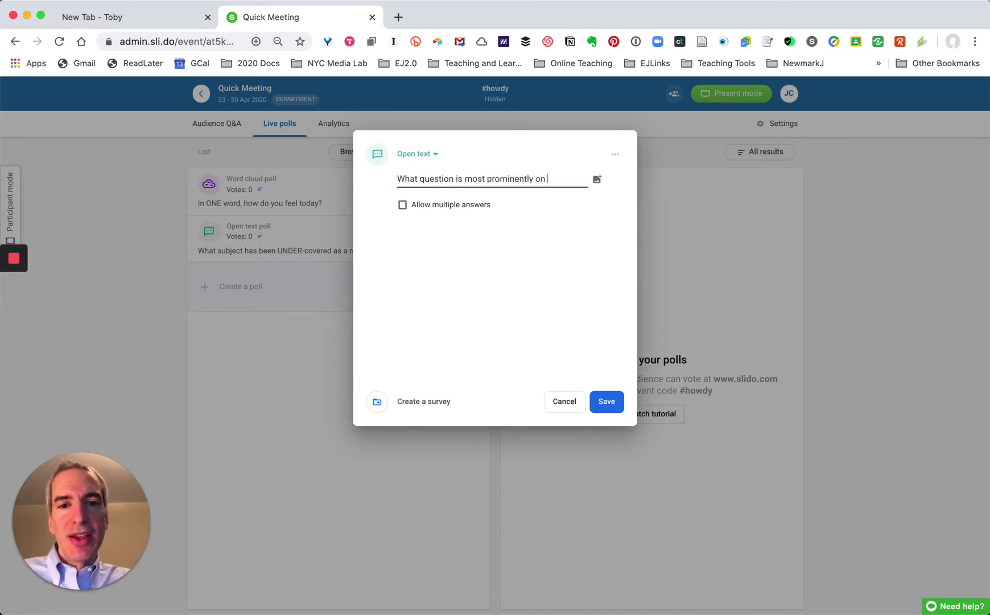
text(your mind at the moment?)
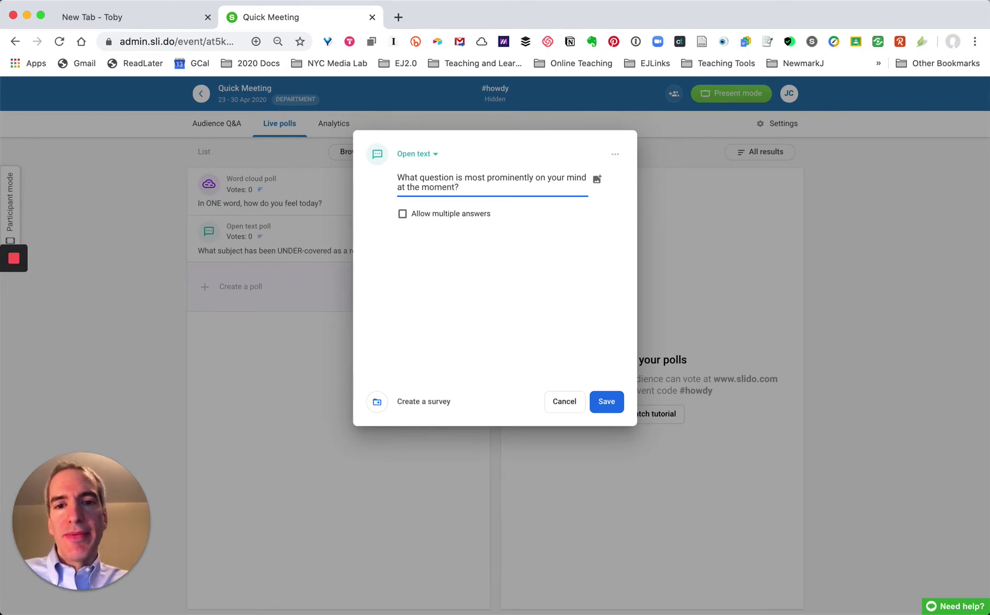
Insert 'related to today's session' after 'question', allow multiple answers, and save
click(454, 177)
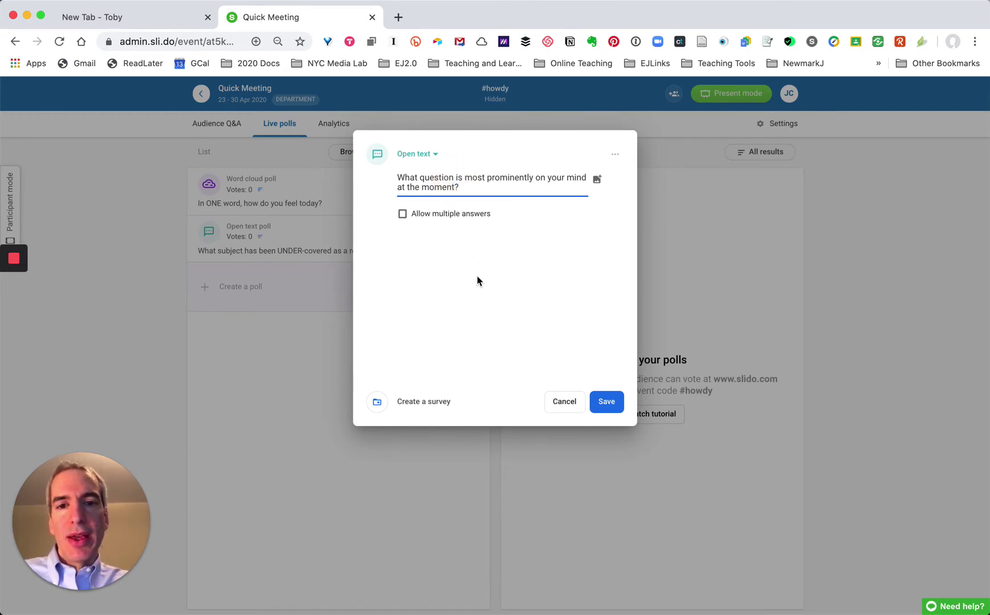
text(related to t)
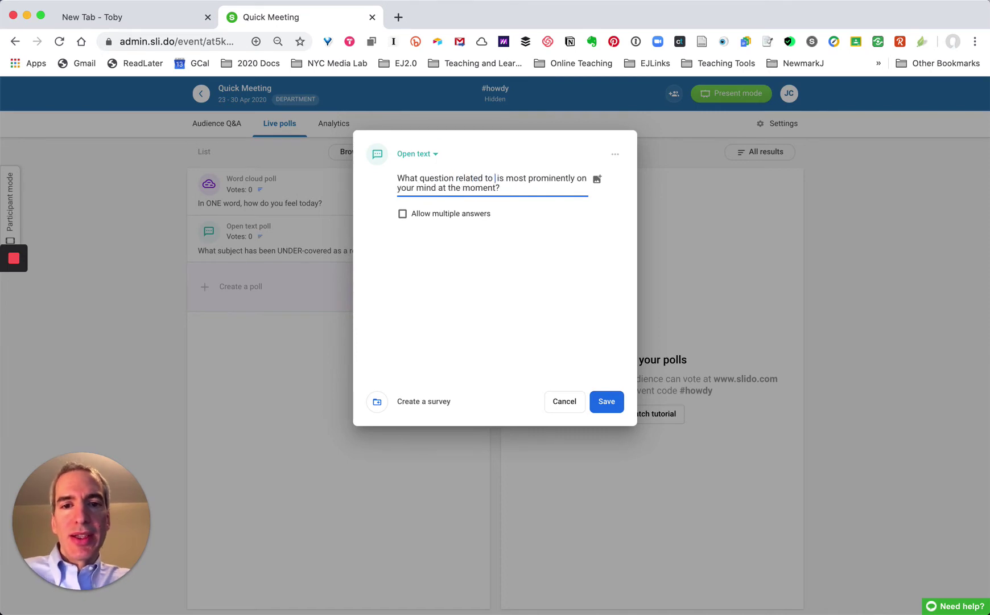
text(oday's session)
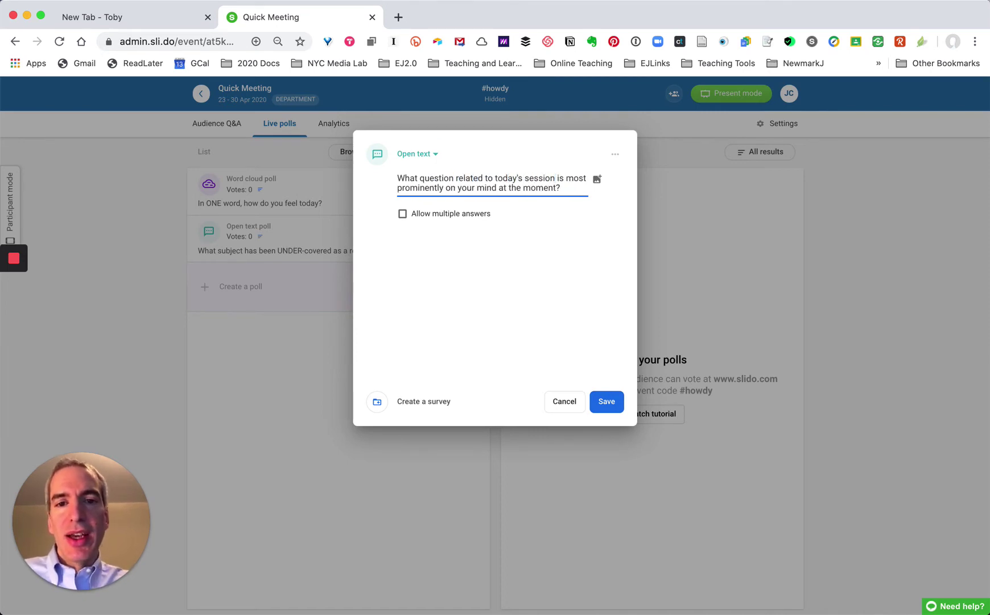
click(402, 214)
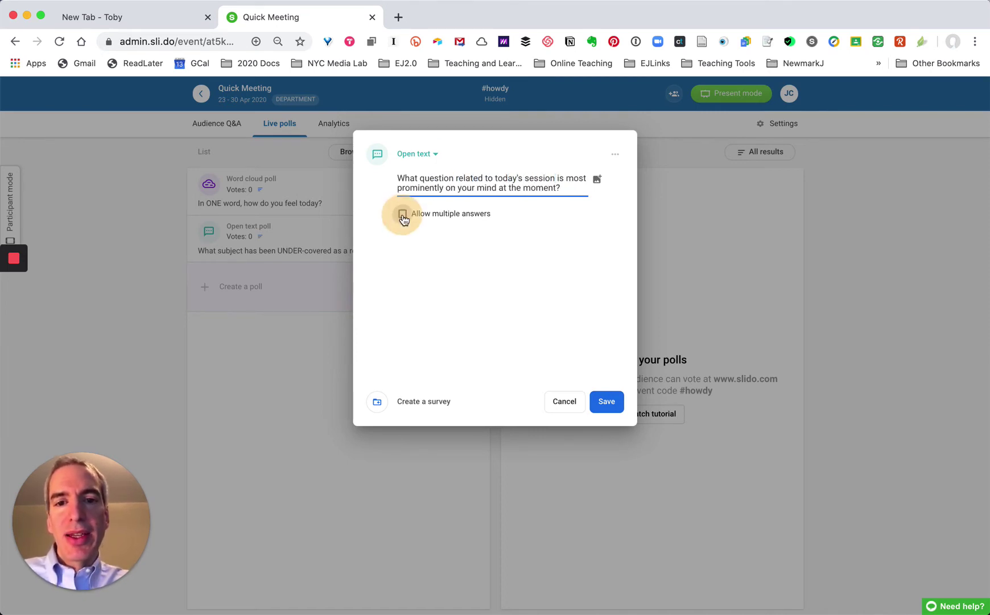
click(614, 406)
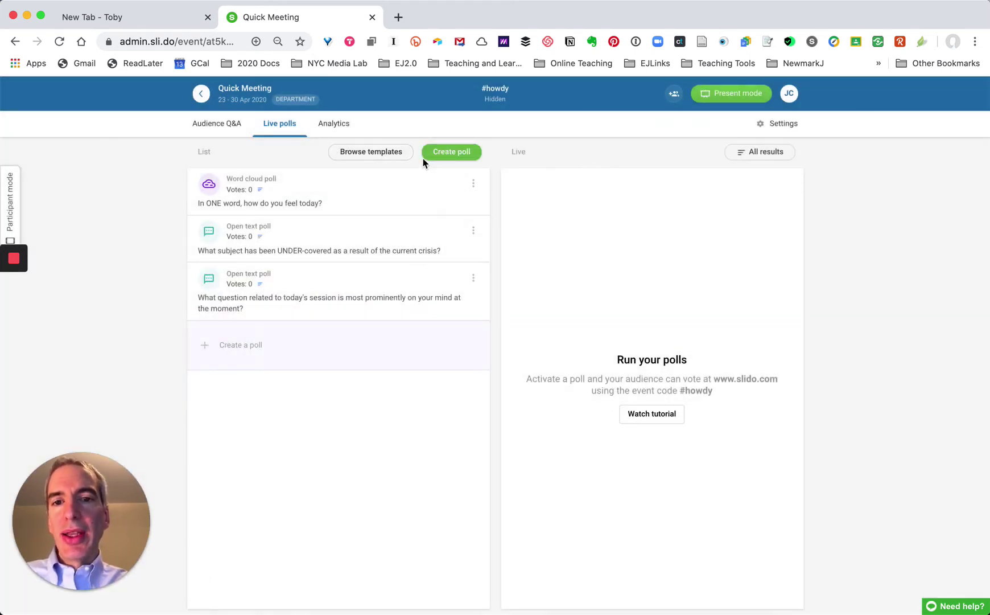
Start the 'In ONE word' word cloud poll and present it in fullscreen
click(456, 183)
mouse_move(726, 100)
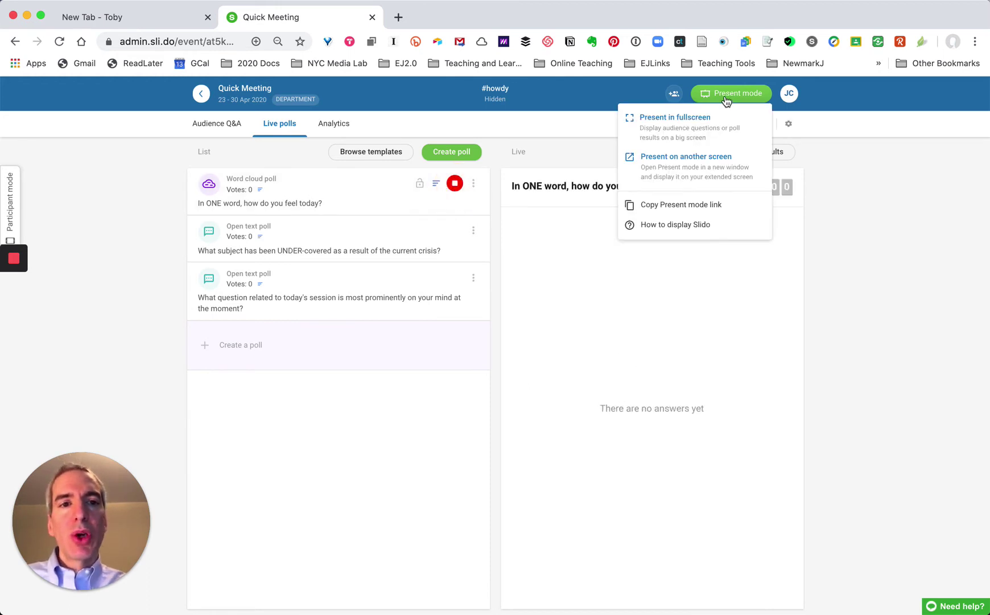
click(708, 126)
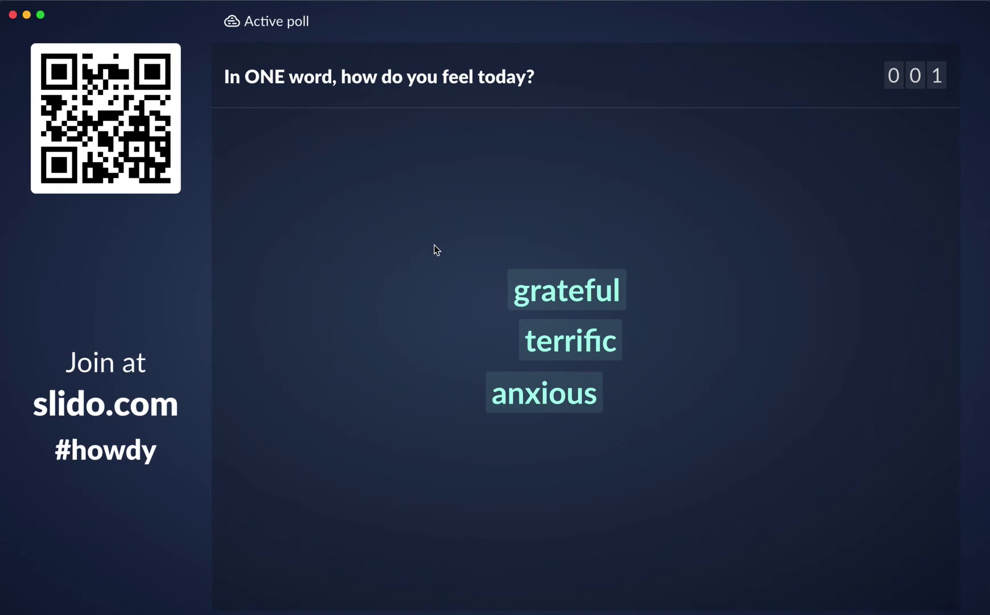
Exit fullscreen and go to the event's Audience Q&A page
key(super+ctrl+f)
click(270, 84)
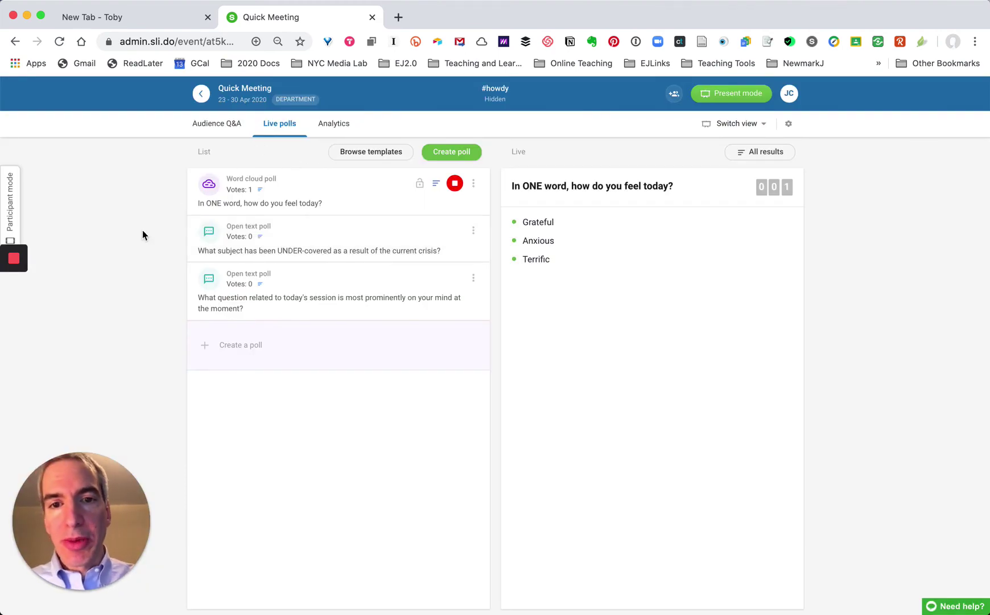
click(226, 125)
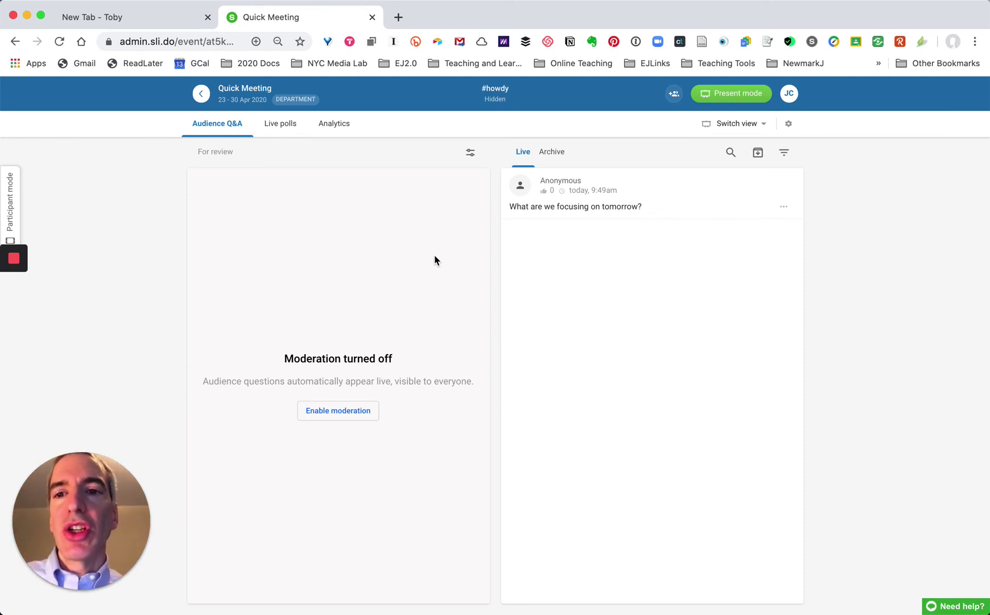
Switch the presented view to Audience Q&A
click(750, 128)
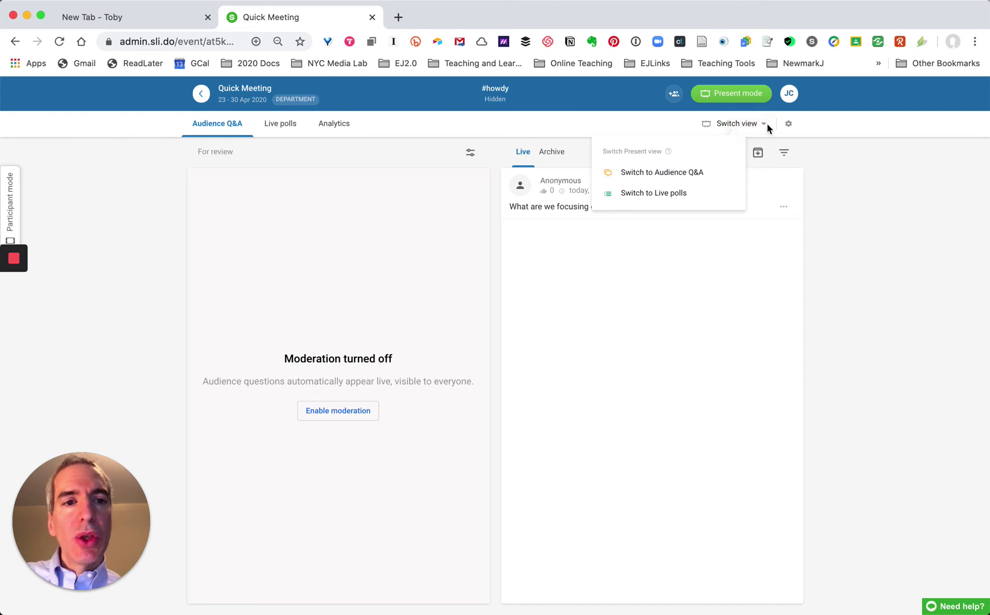
click(704, 169)
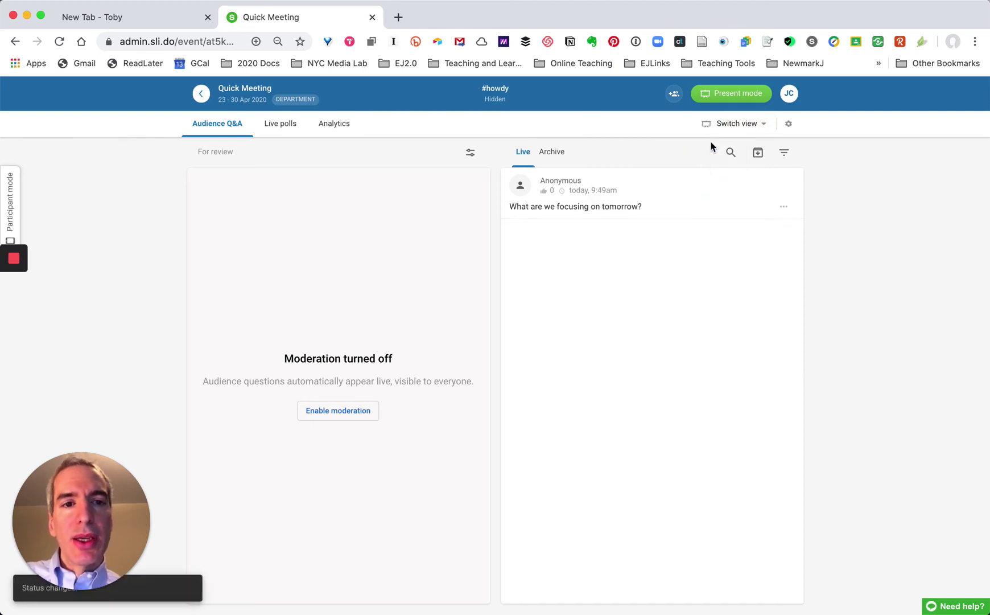
click(728, 124)
click(699, 194)
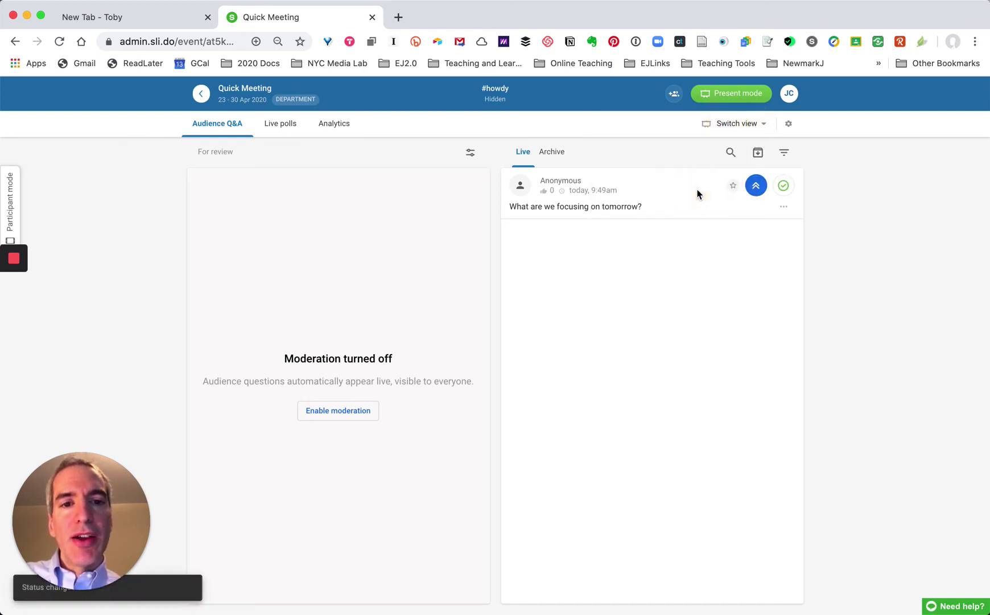
In Event settings Features, enable Ideas with replies and a 300-character limit, then save
click(789, 123)
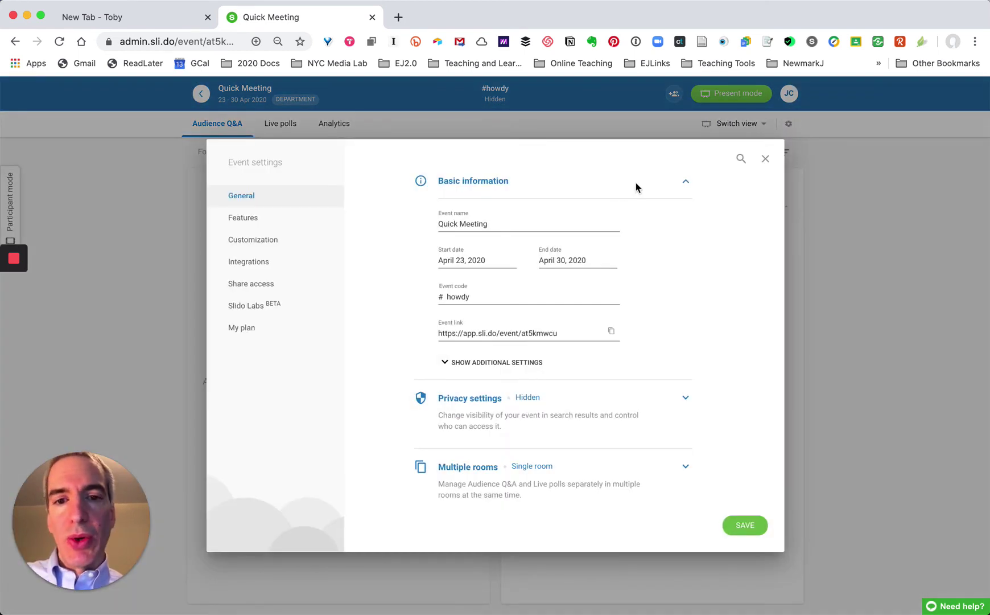
click(247, 219)
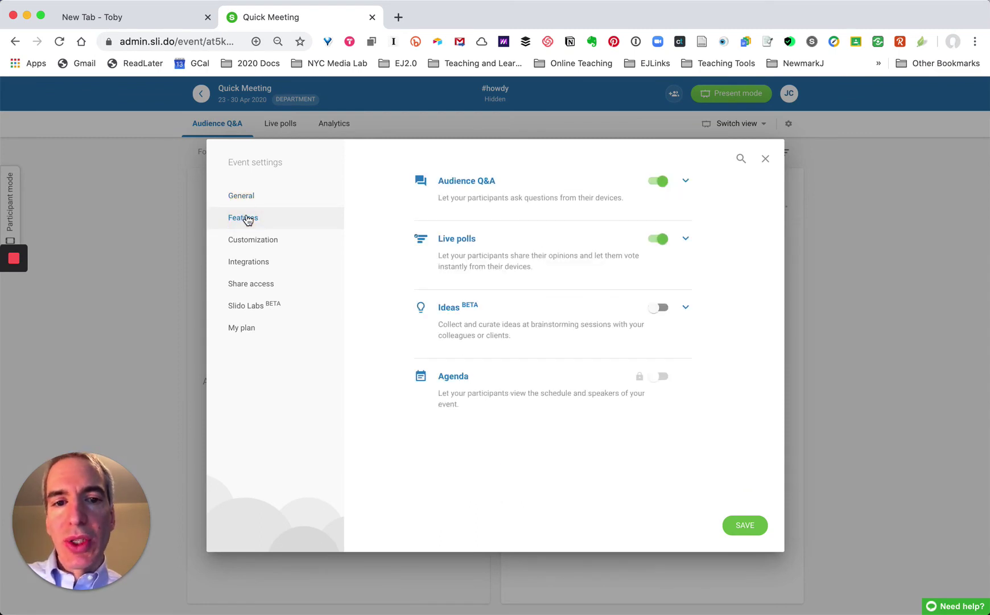
click(665, 312)
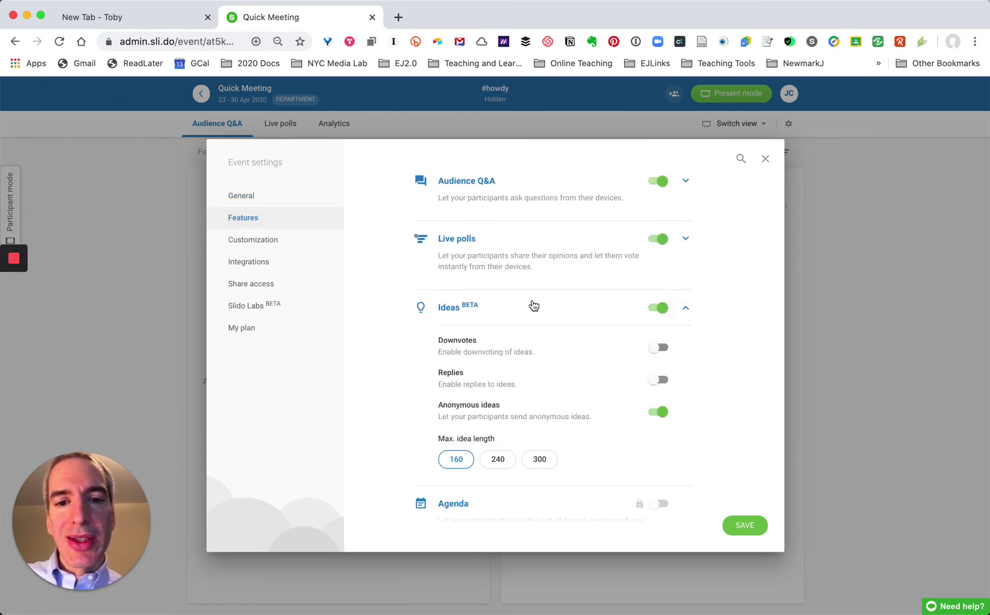
click(657, 380)
click(540, 460)
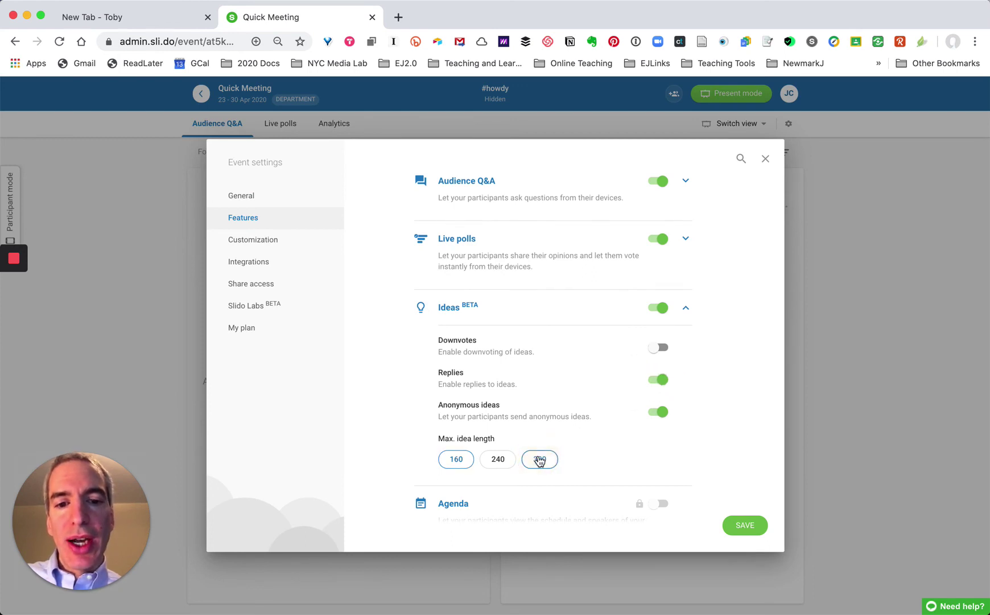
click(744, 525)
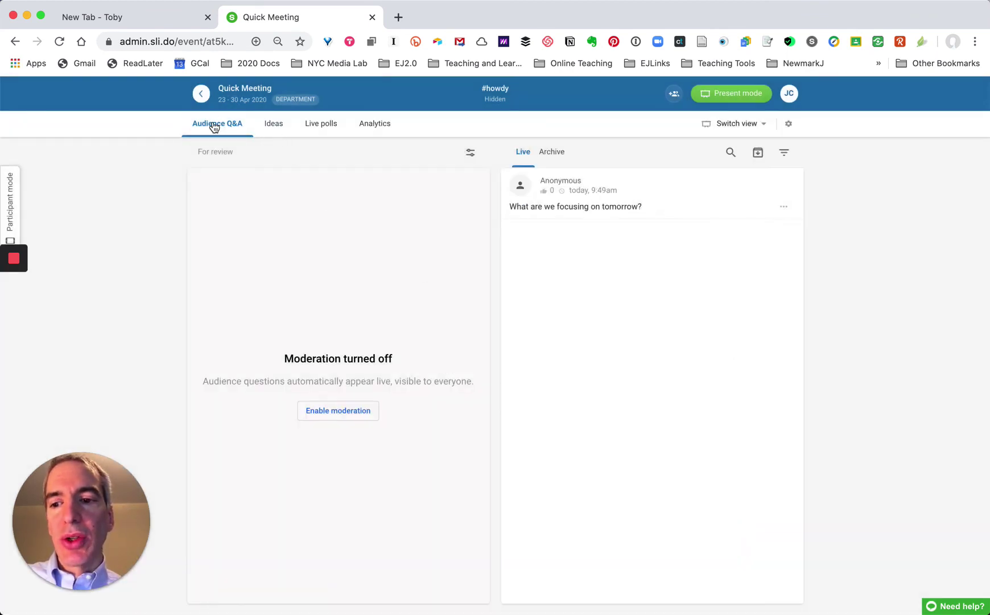
Create the Ideas topic 'What has been useful to you in coping with stress during this crisis?' and activate it
click(276, 126)
click(444, 156)
click(452, 351)
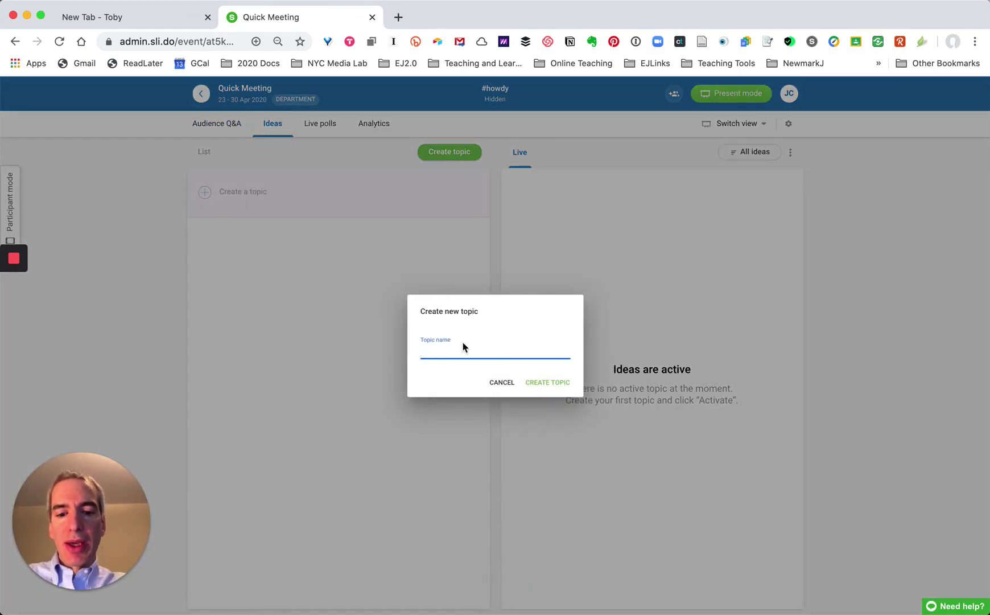
text(What has been useful to you in coping with stress during this crisis?)
click(552, 388)
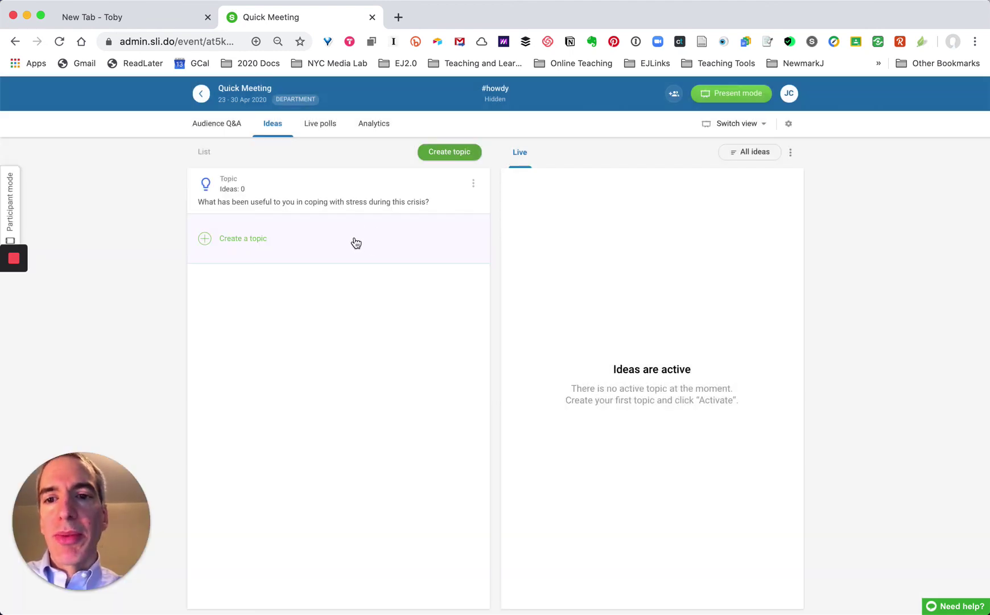
mouse_move(348, 212)
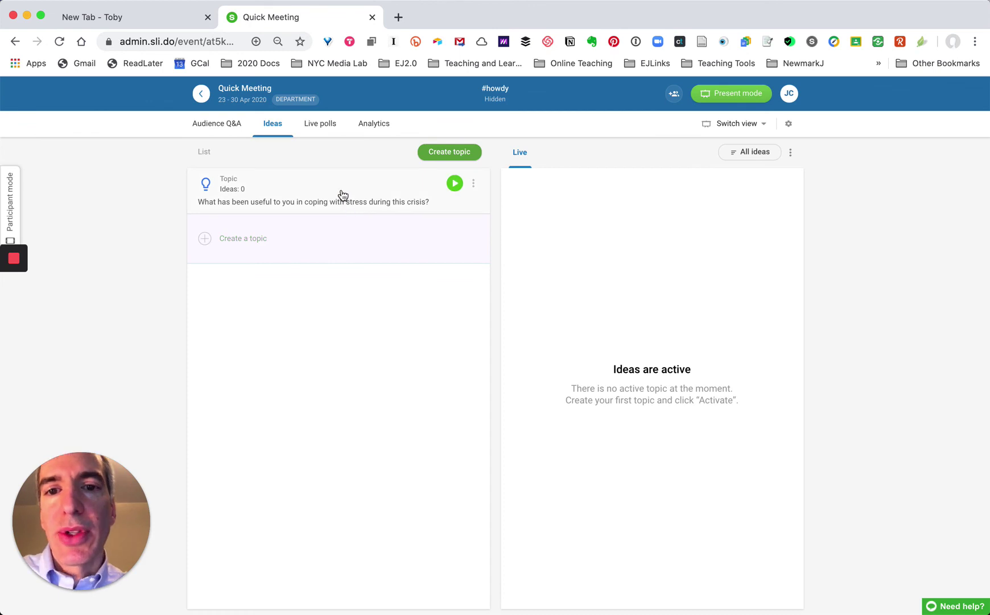
click(454, 182)
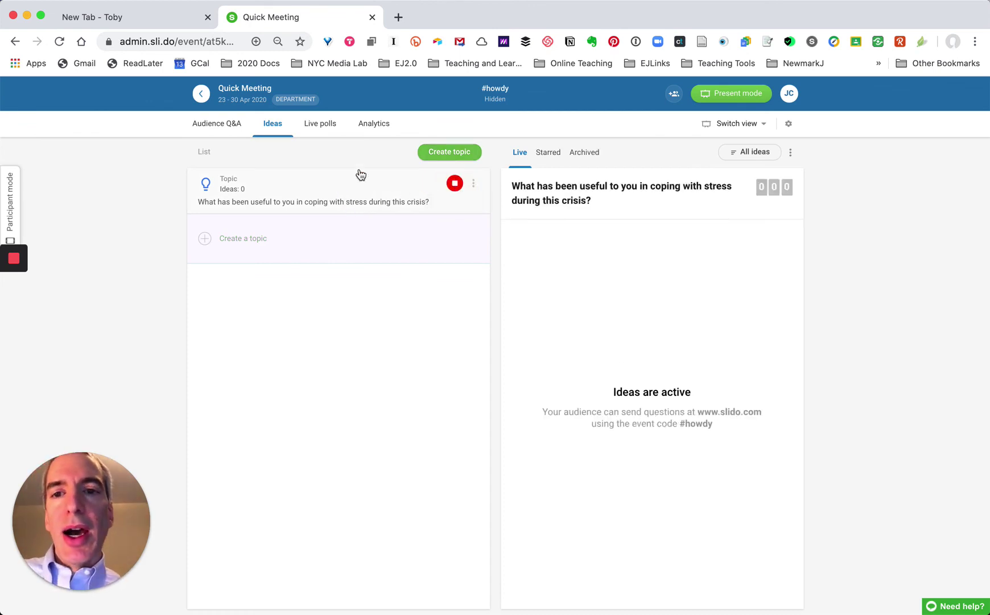
In Live polls, activate the 'UNDER-covered' open text poll
click(317, 124)
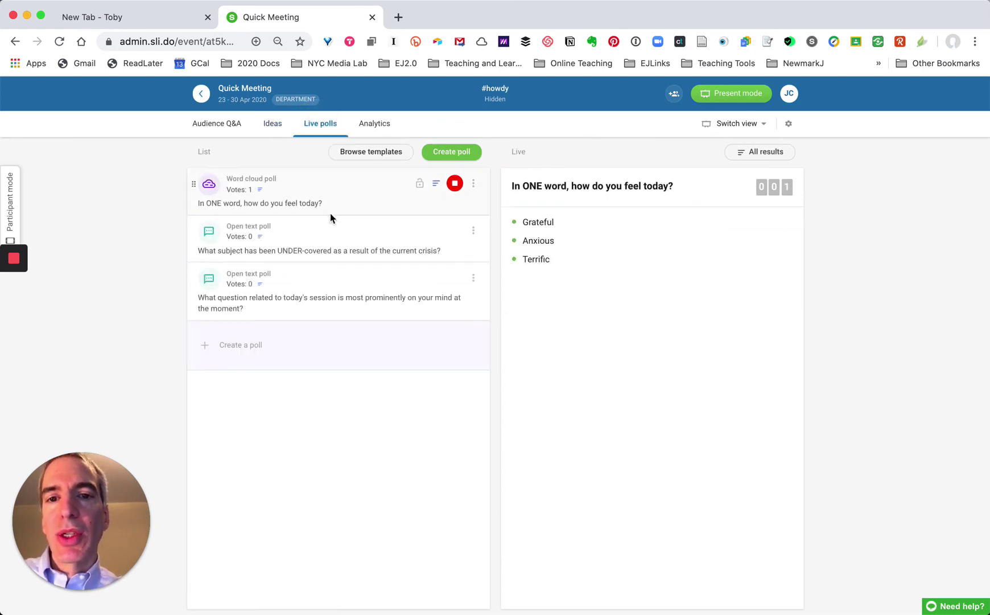
mouse_move(382, 236)
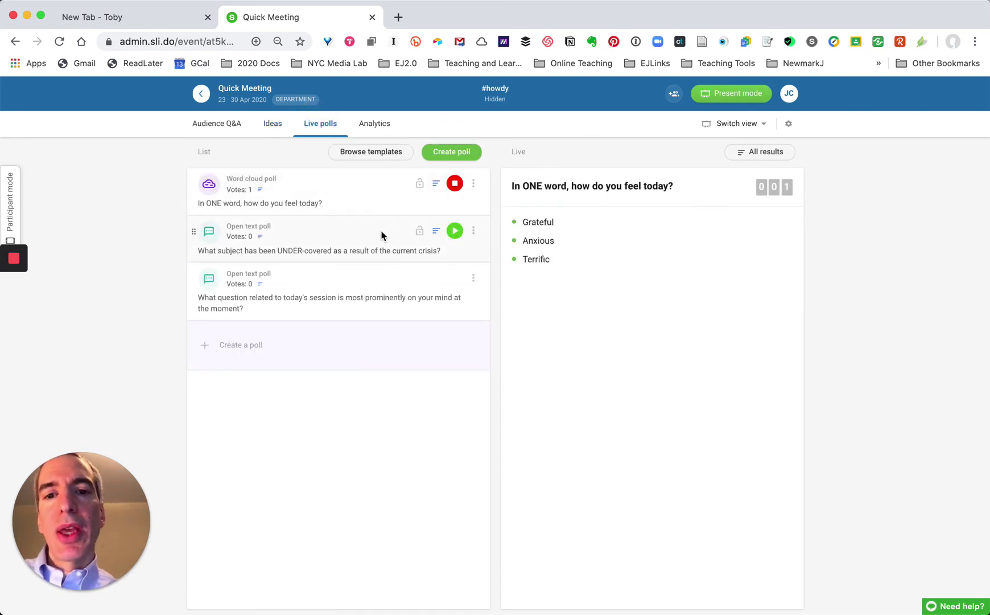
click(455, 231)
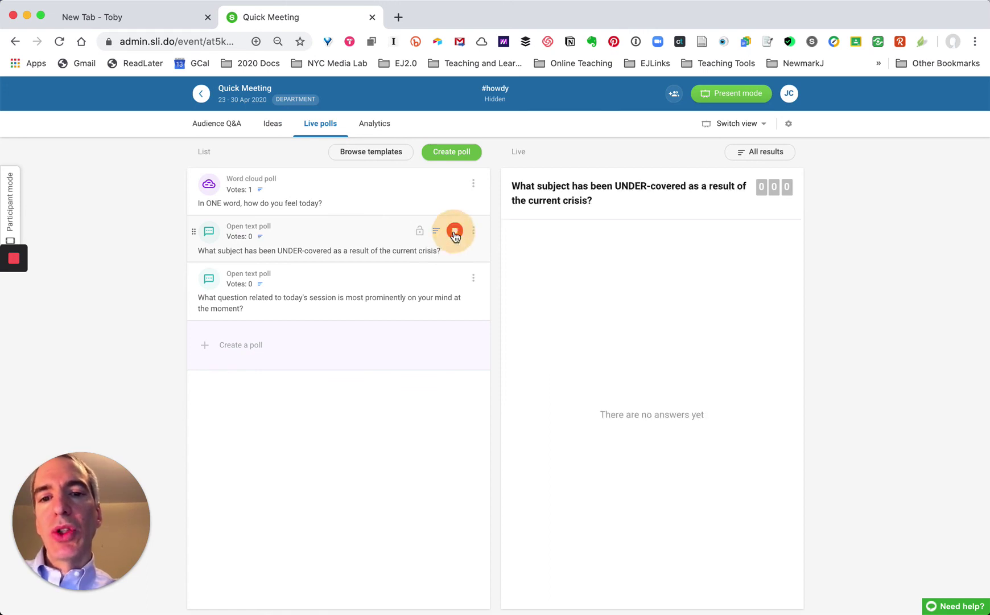
mouse_move(391, 209)
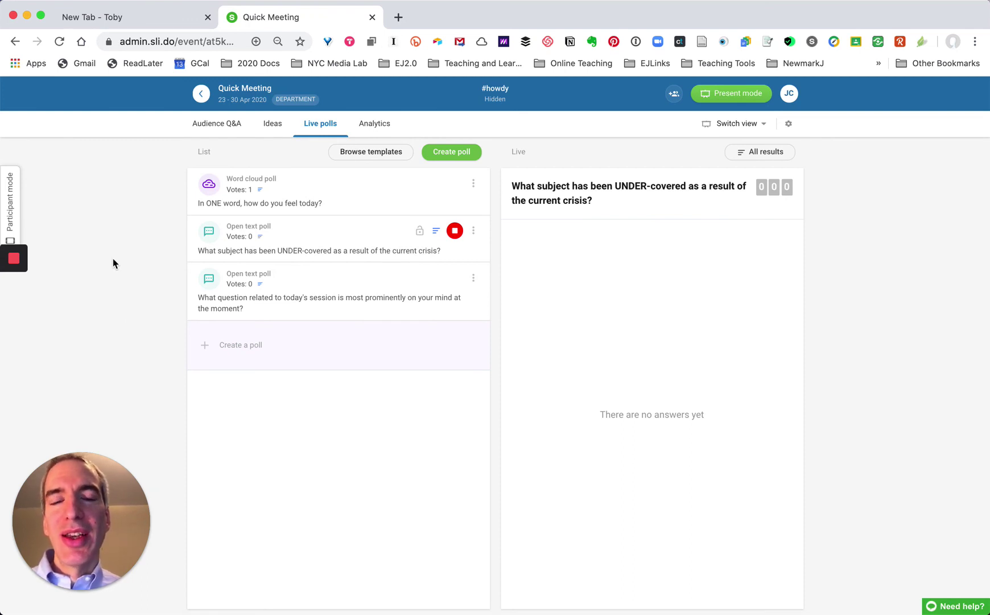
mouse_move(14, 260)
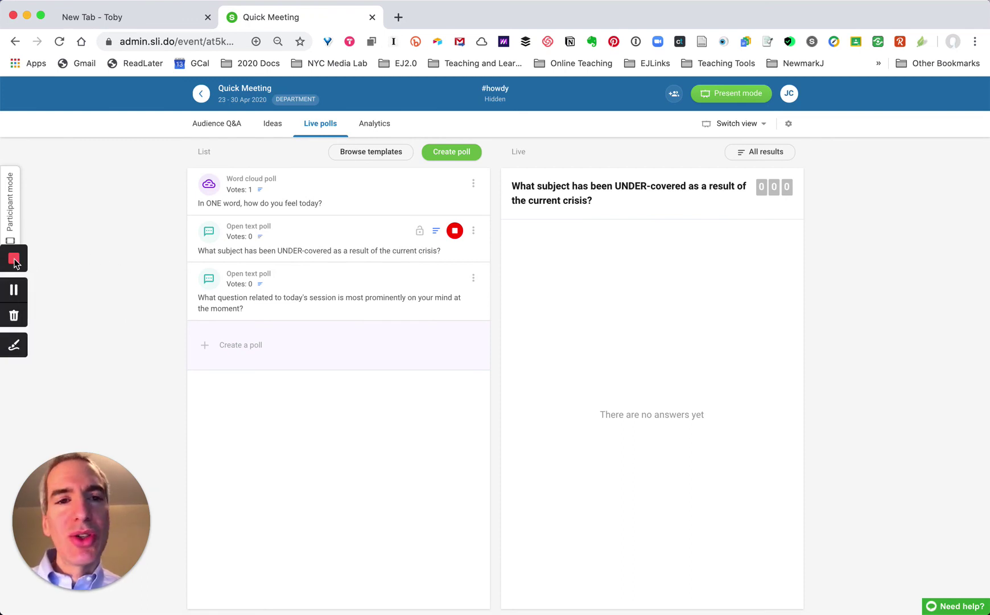